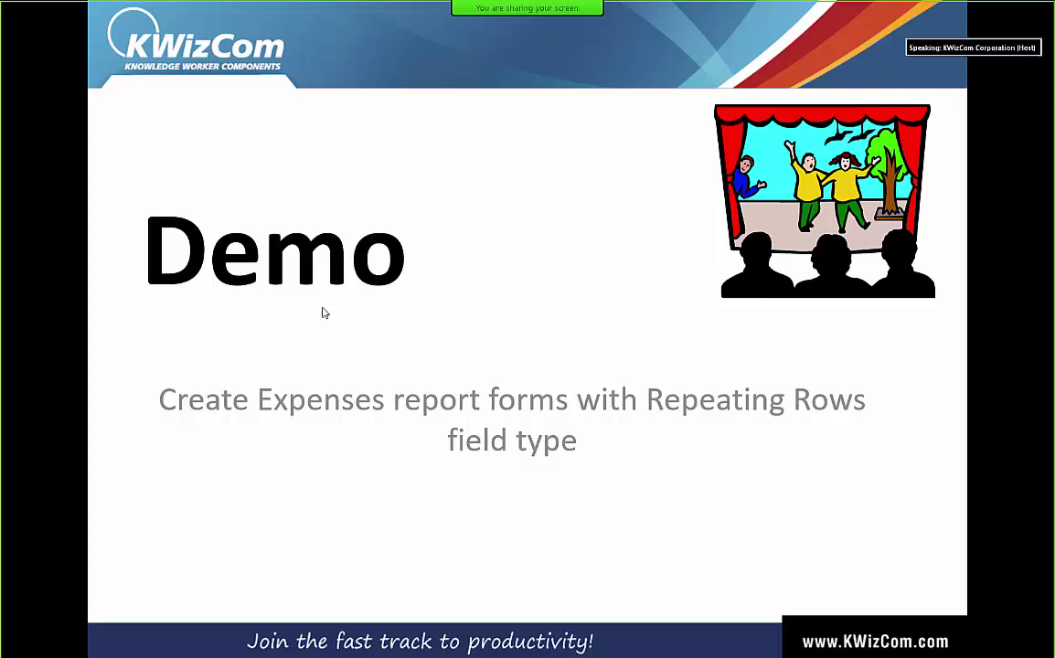
- End the slide show, switch to the Report form in Internet Explorer and open the Expense Report list
{"action": "key", "text": "Escape"}
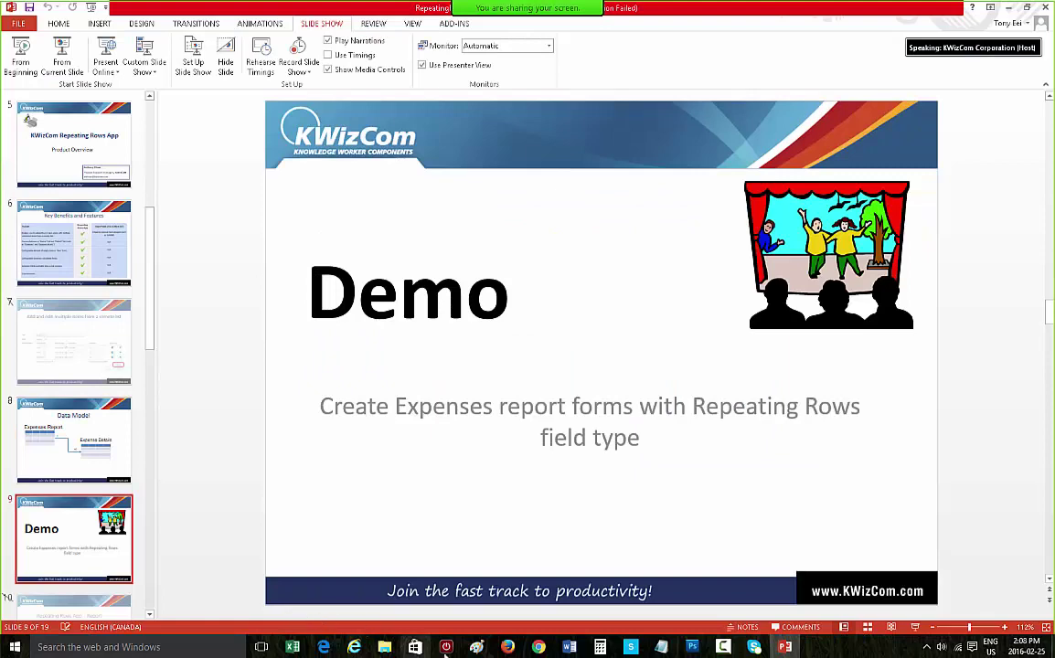
{"action": "mouse_move", "coordinate": [354, 647]}
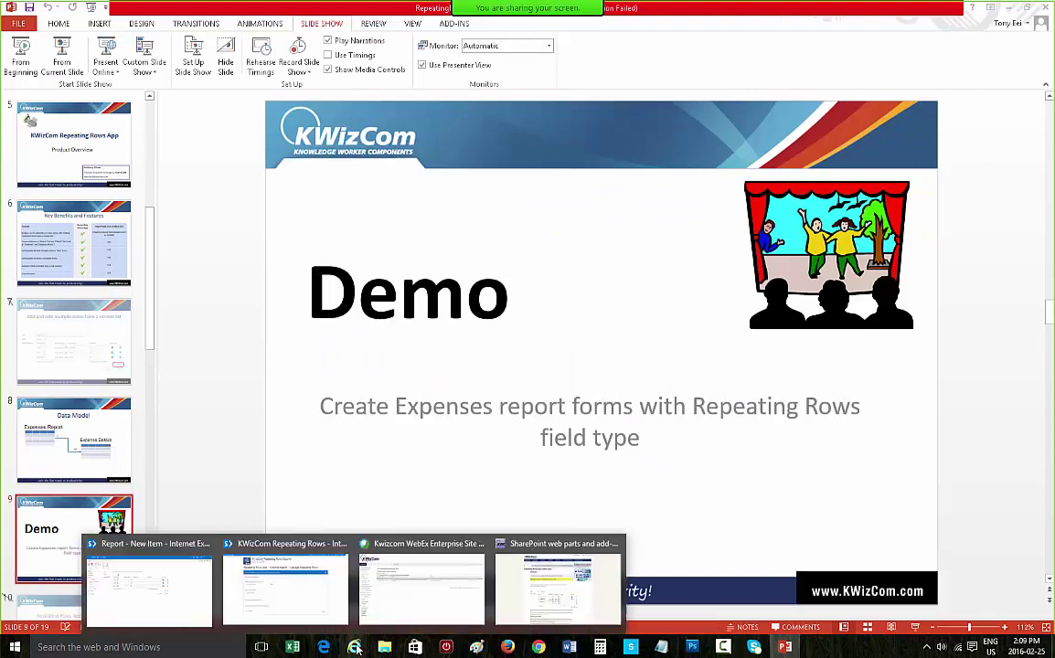
{"action": "left_click", "coordinate": [179, 593]}
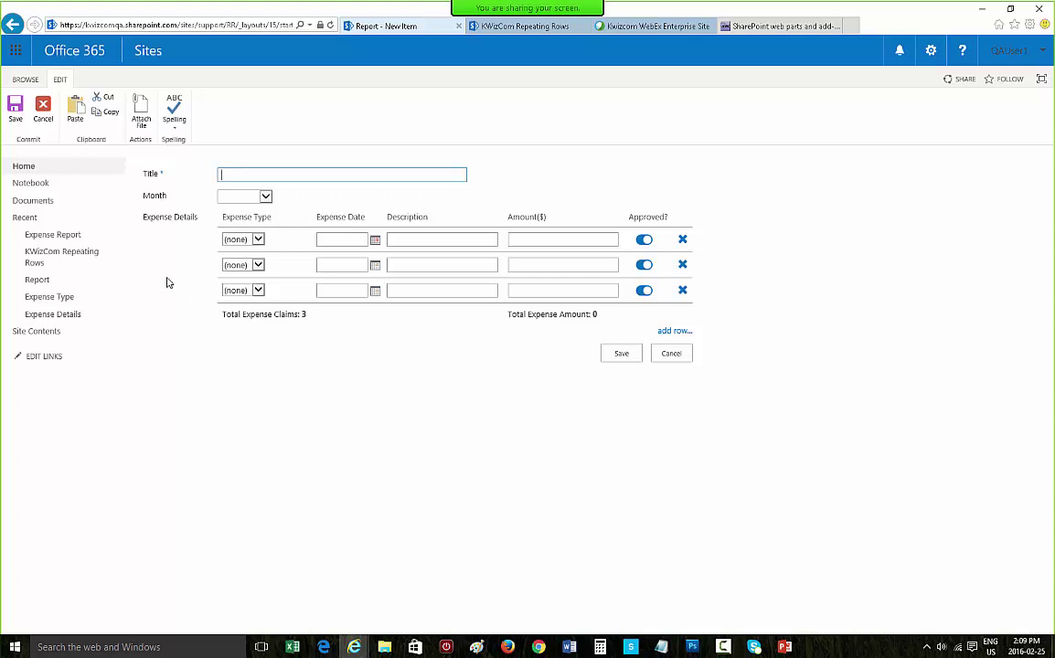
{"action": "left_click", "coordinate": [66, 237]}
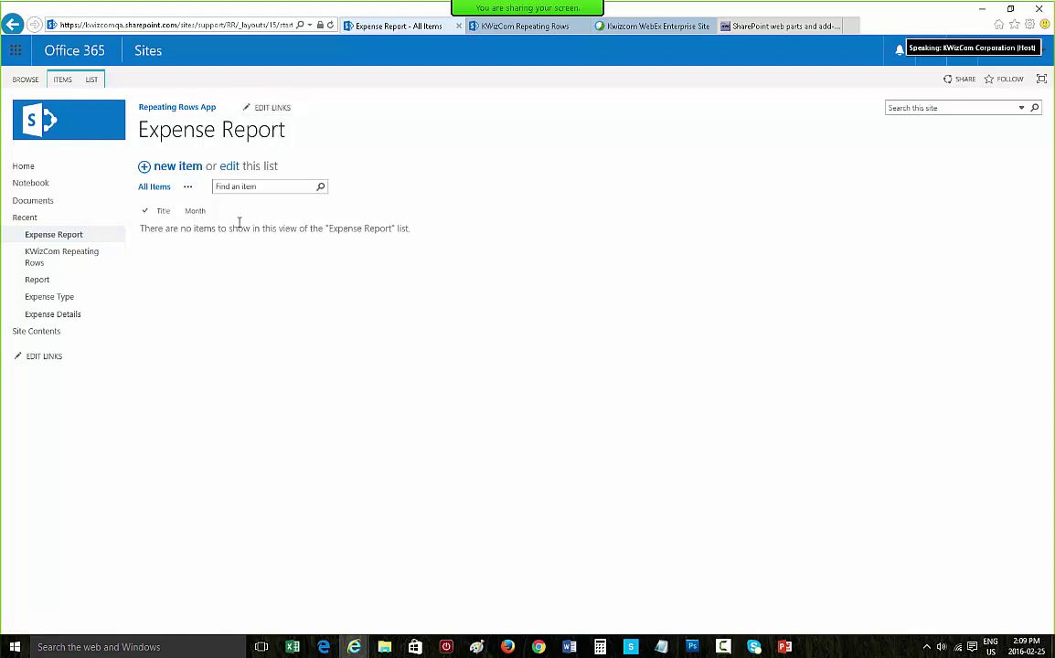
- Open the Expense Details list in a new browser tab placed right after the Expense Report tab and view it
{"action": "right_click", "coordinate": [55, 315]}
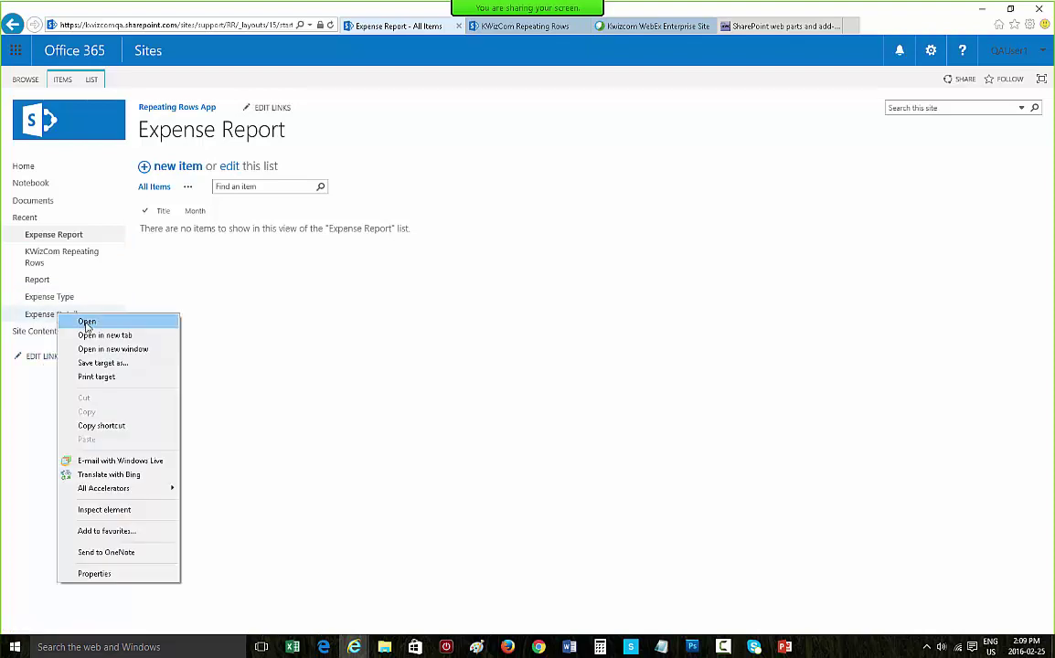
{"action": "left_click", "coordinate": [94, 337]}
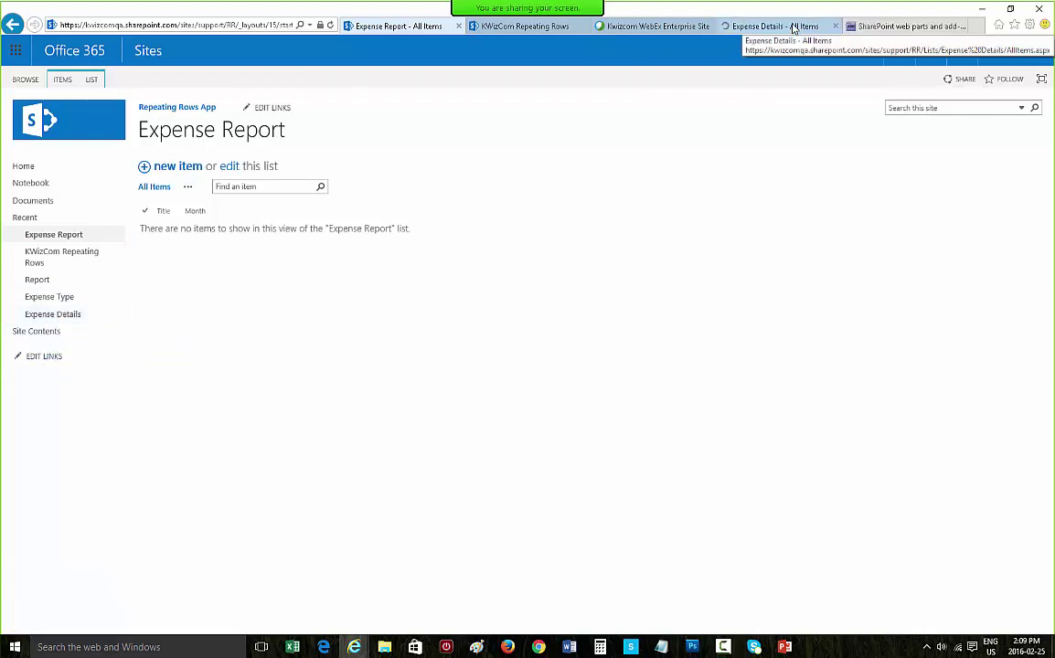
{"action": "left_click_drag", "start_coordinate": [791, 28], "coordinate": [556, 28]}
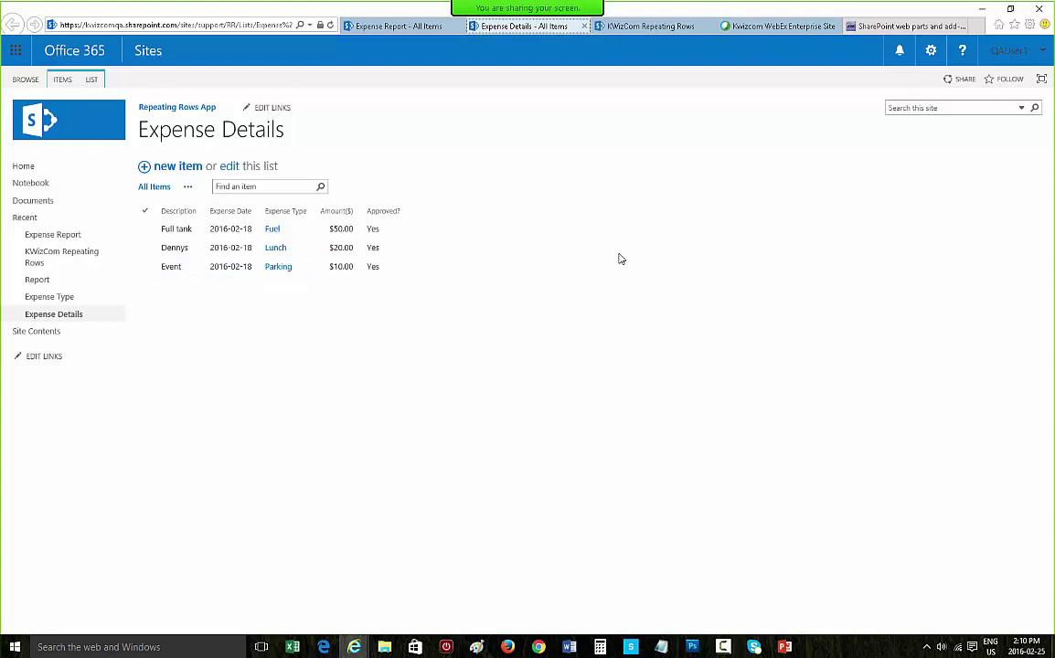
- Return to the Expense Report list and open its Manage Repeating Rows settings
{"action": "left_click", "coordinate": [395, 27]}
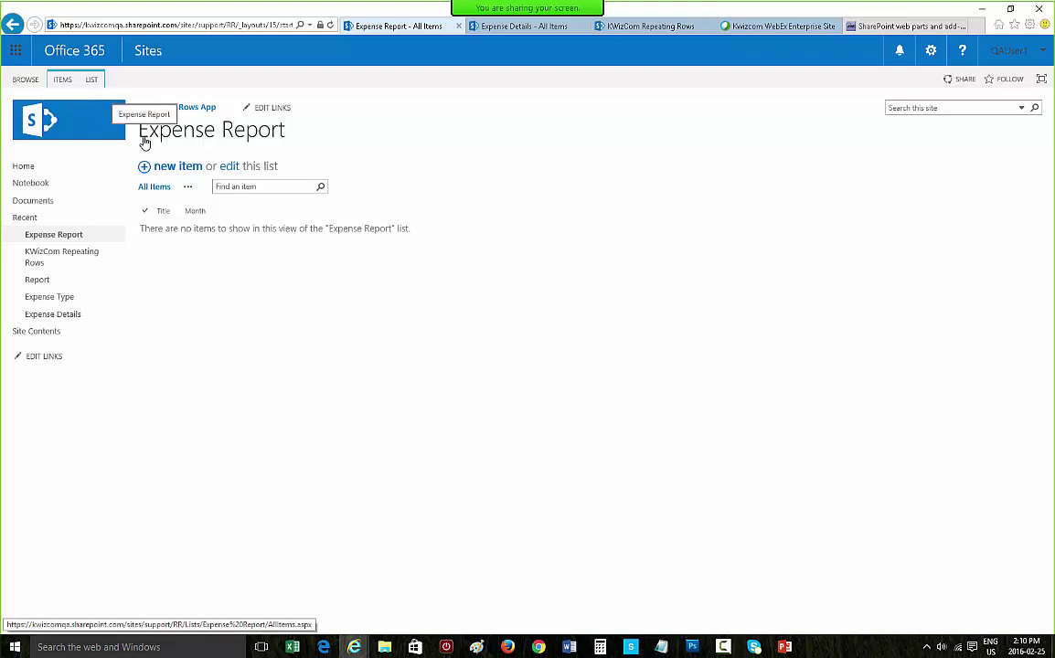
{"action": "left_click", "coordinate": [94, 81]}
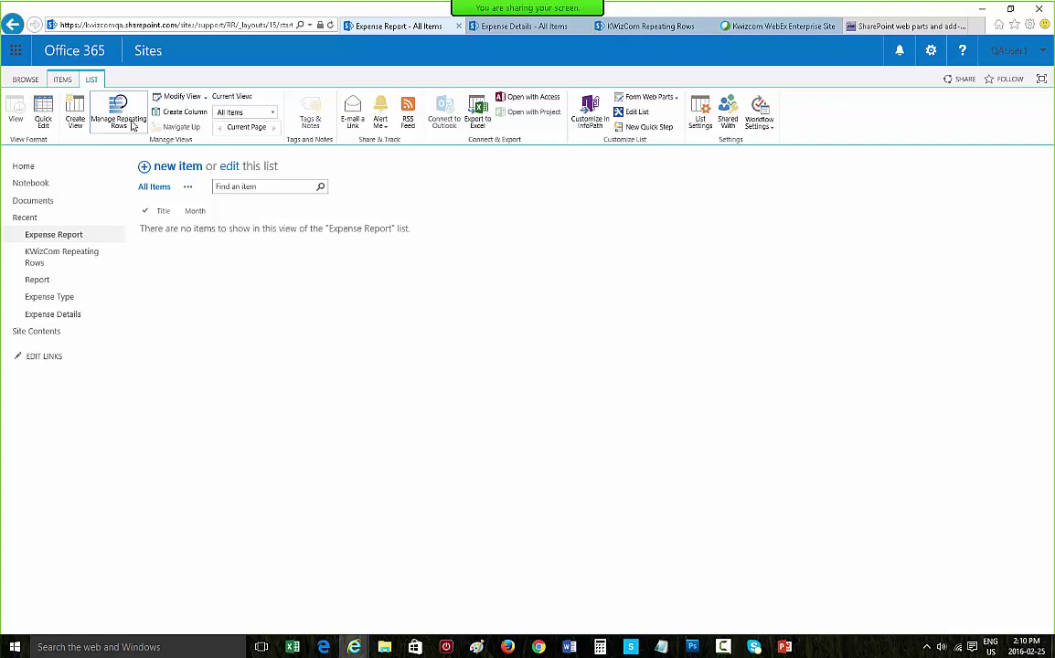
{"action": "left_click", "coordinate": [129, 122]}
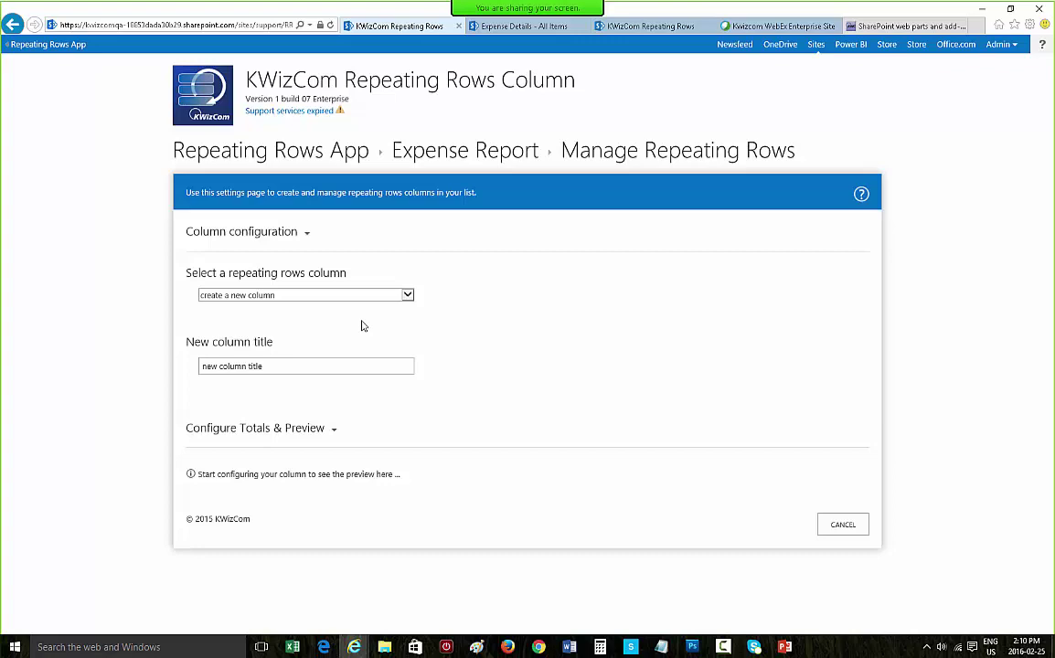
- Choose to create a new repeating rows column and title it "Expense details"
{"action": "left_click", "coordinate": [320, 294]}
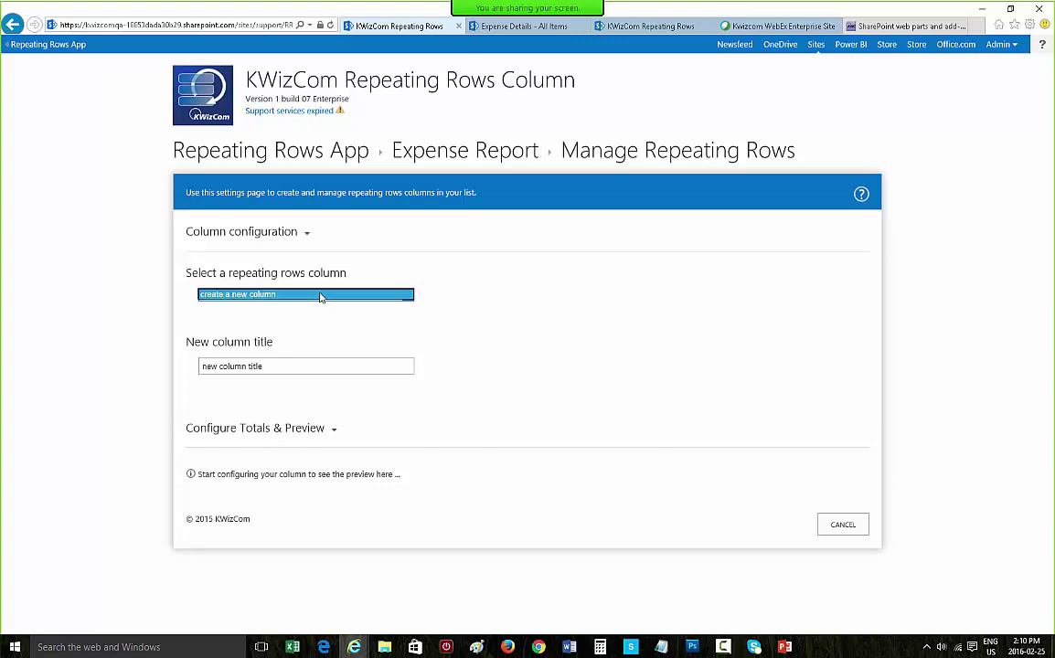
{"action": "left_click", "coordinate": [264, 381]}
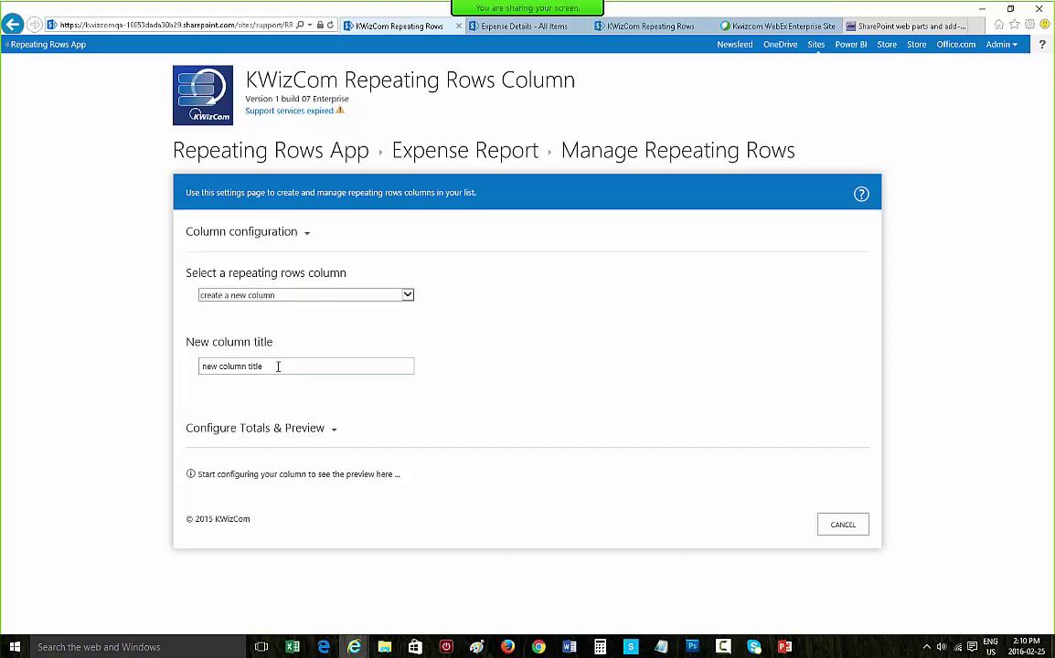
{"action": "left_click", "coordinate": [278, 365]}
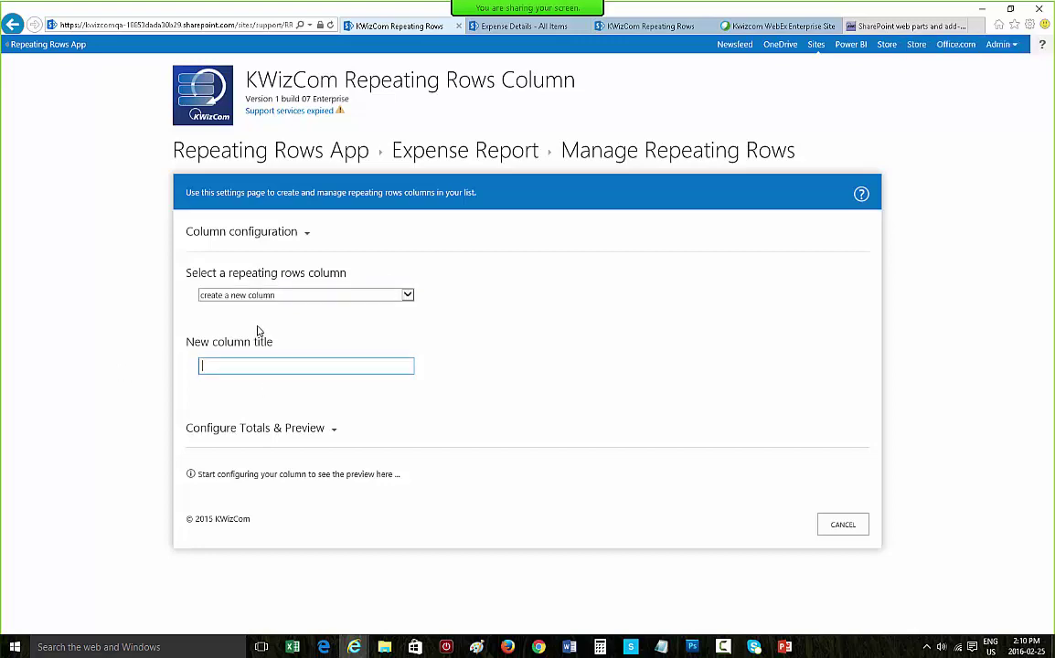
{"action": "type", "text": "Expense "}
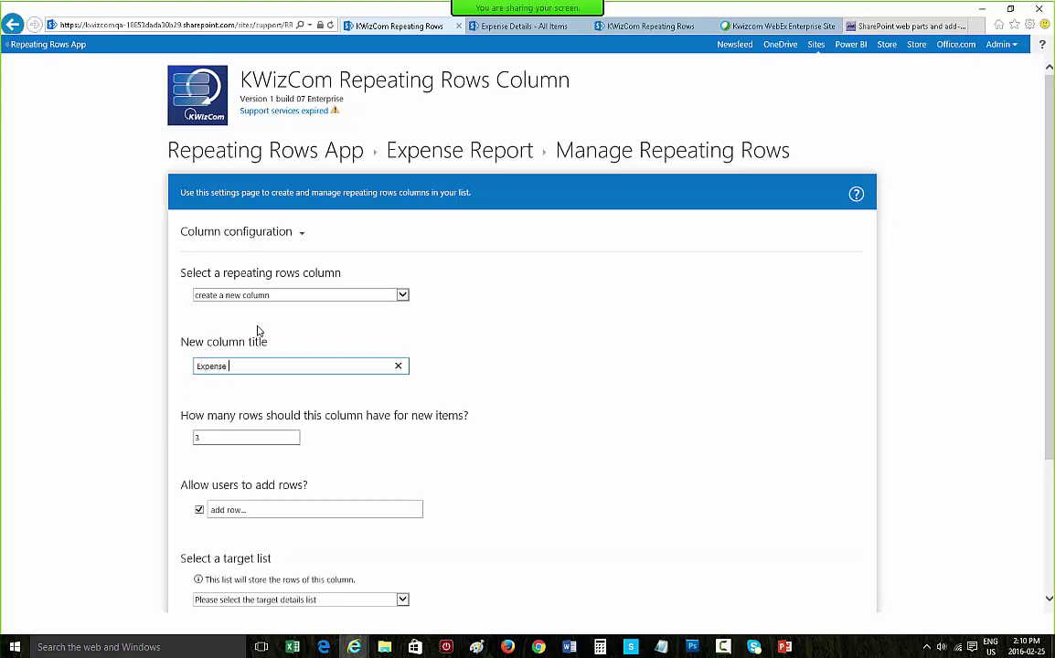
{"action": "type", "text": "details"}
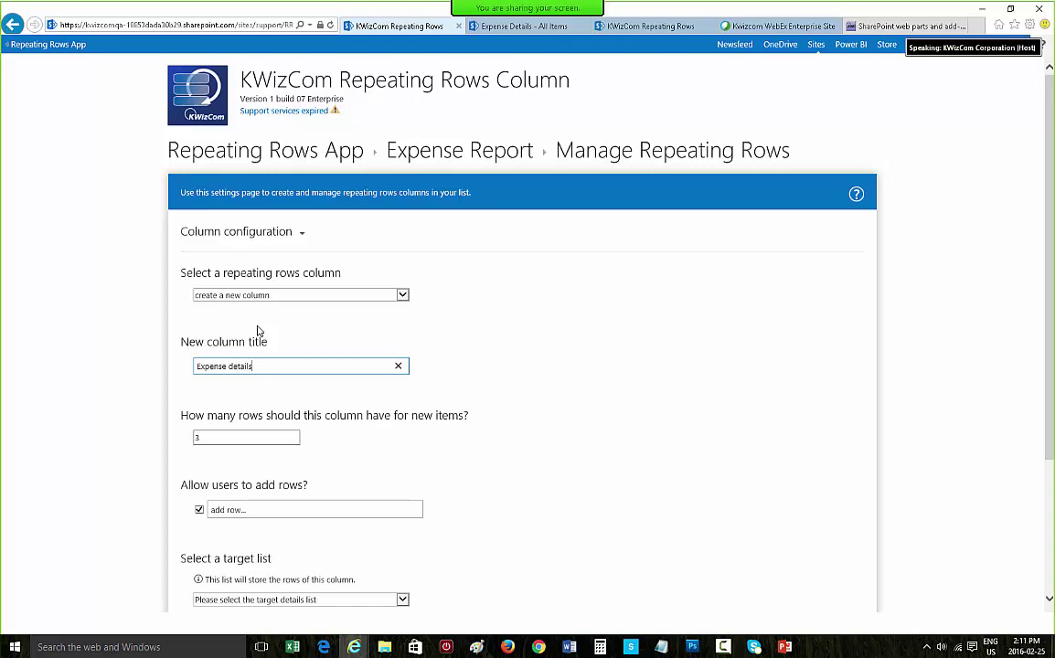
- Switch the option for users to add rows off and on again, and select Expense Details as the target list
{"action": "scroll", "coordinate": [538, 375], "scroll_direction": "down", "scroll_amount": 3}
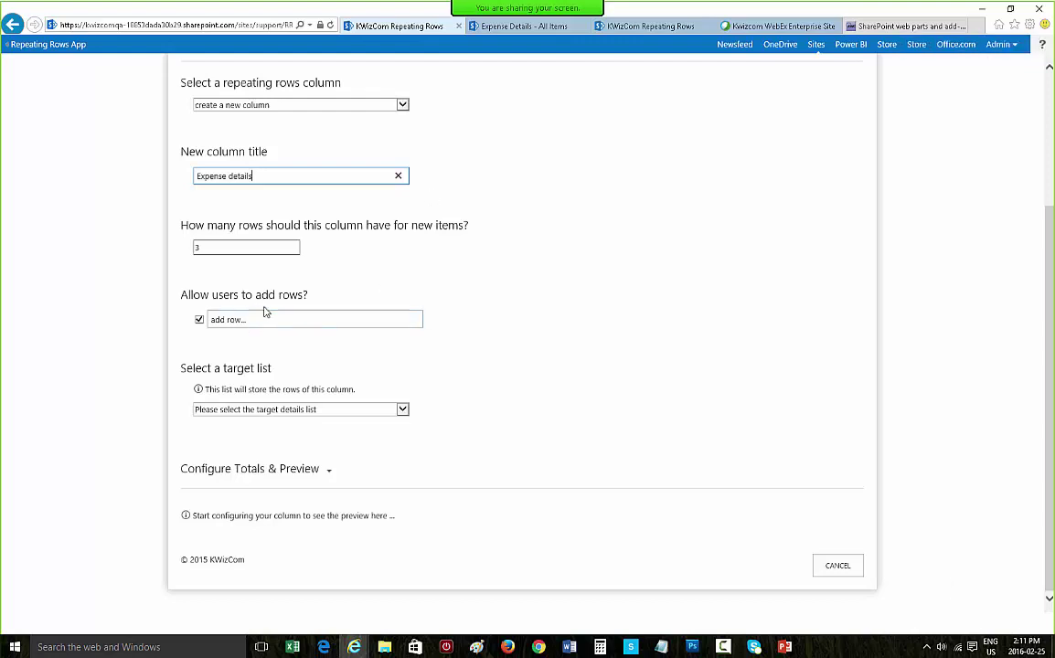
{"action": "left_click", "coordinate": [199, 318]}
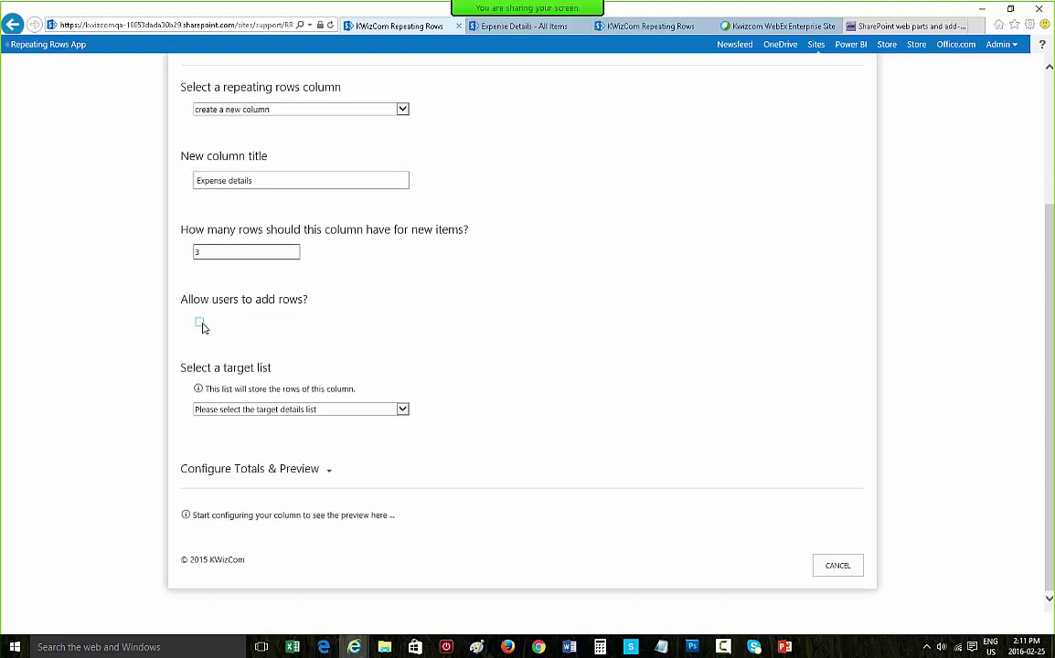
{"action": "left_click", "coordinate": [200, 325]}
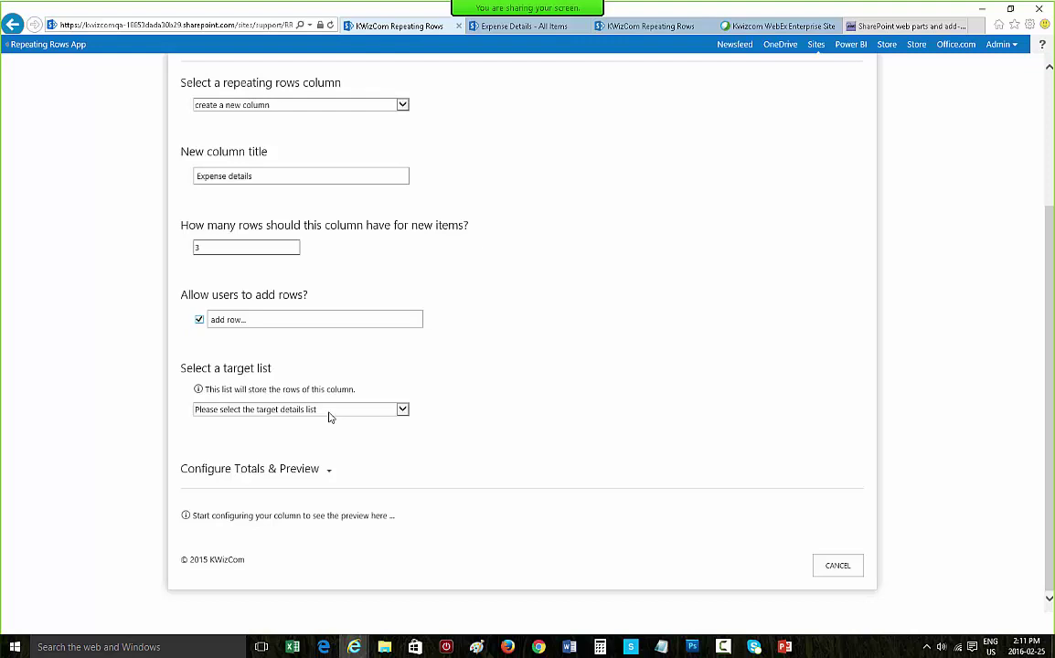
{"action": "left_click", "coordinate": [255, 411]}
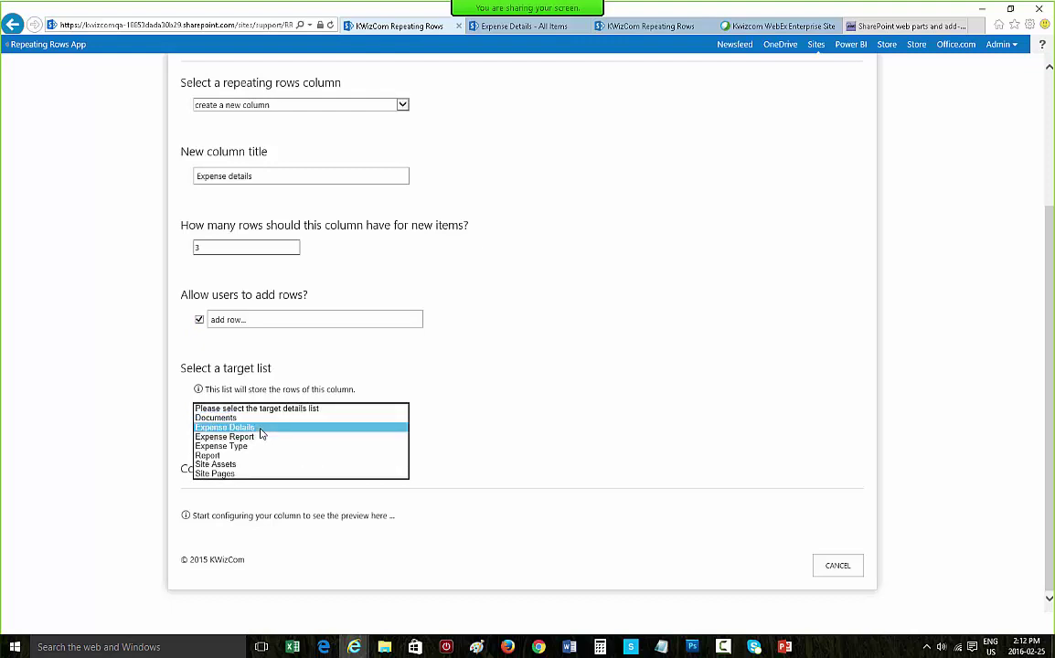
{"action": "left_click", "coordinate": [261, 427]}
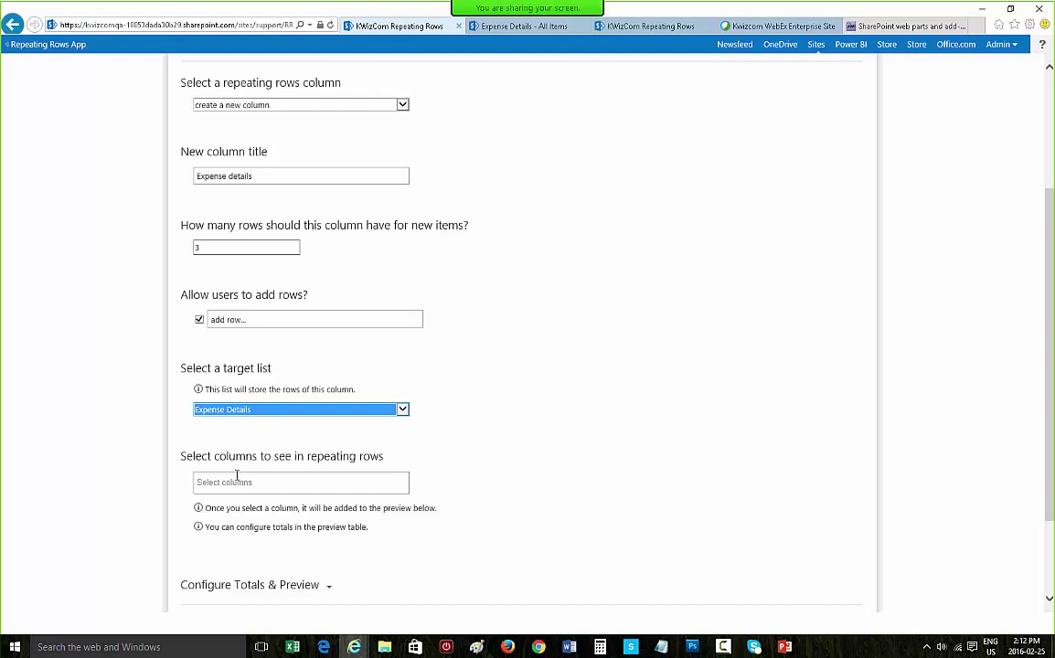
- Select Expense Type, Expense Date, Description, Amount($) and Approved? in that order as the columns for the repeating rows
{"action": "left_click", "coordinate": [233, 480]}
{"action": "left_click", "coordinate": [233, 480]}
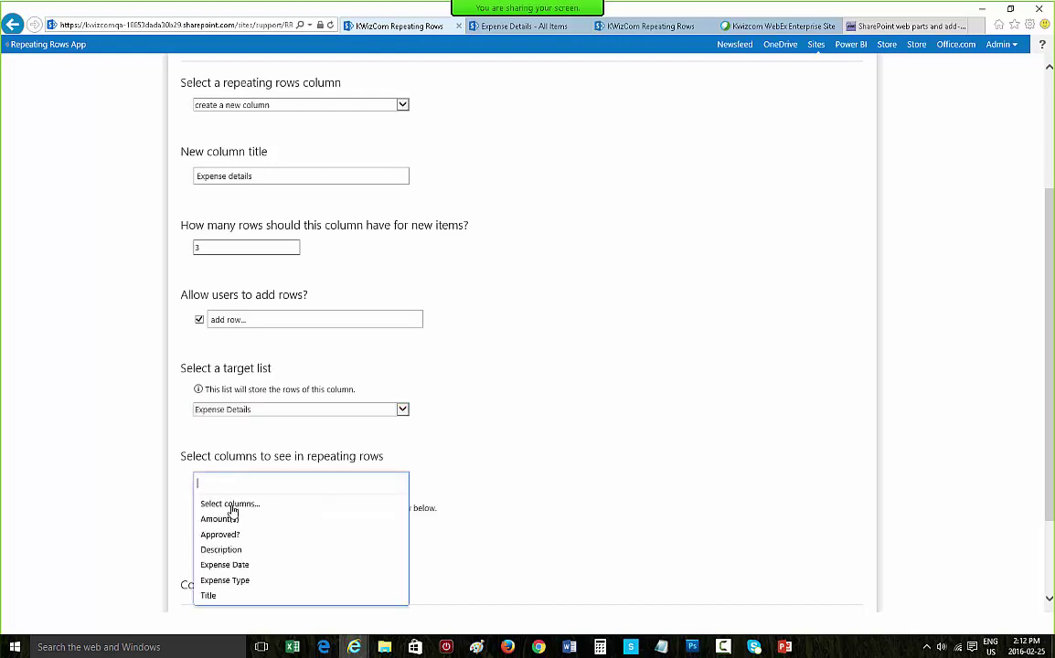
{"action": "left_click", "coordinate": [248, 581]}
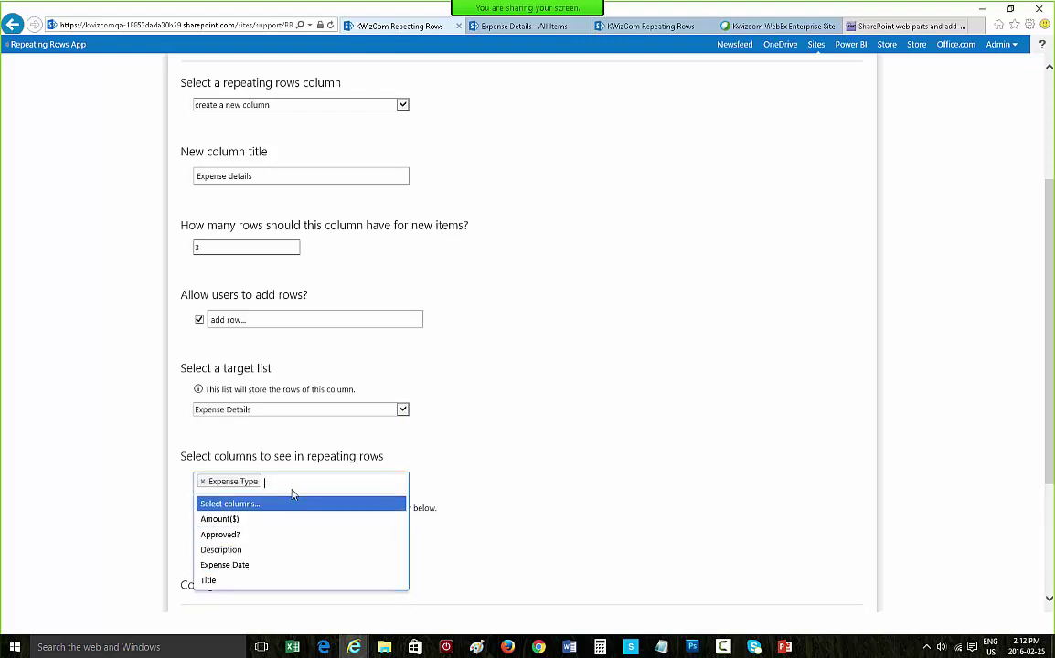
{"action": "left_click", "coordinate": [263, 566]}
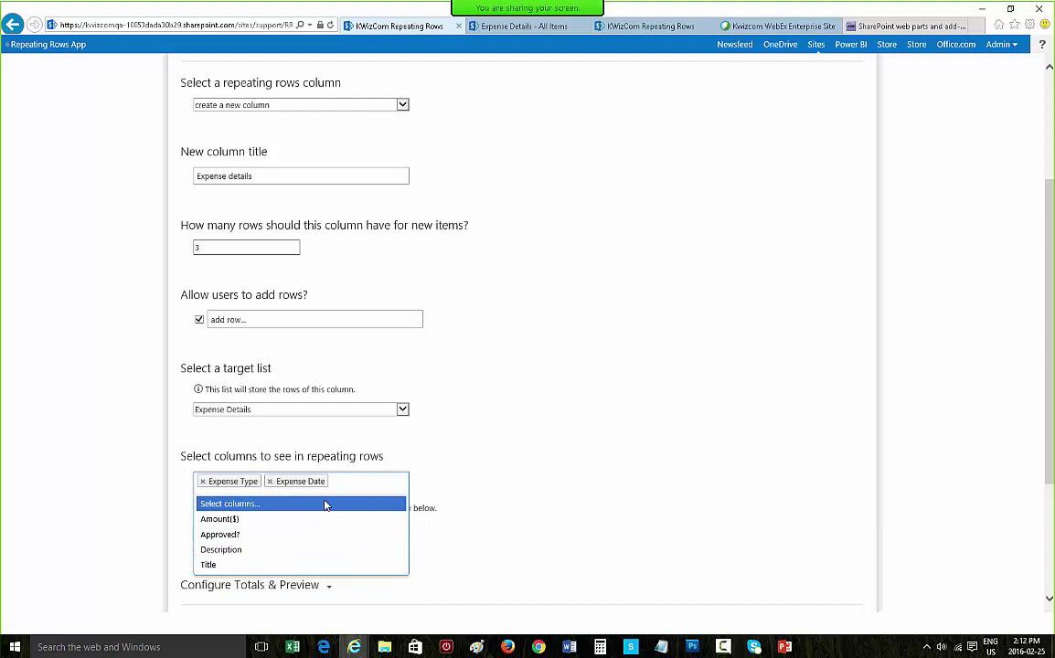
{"action": "left_click", "coordinate": [299, 549]}
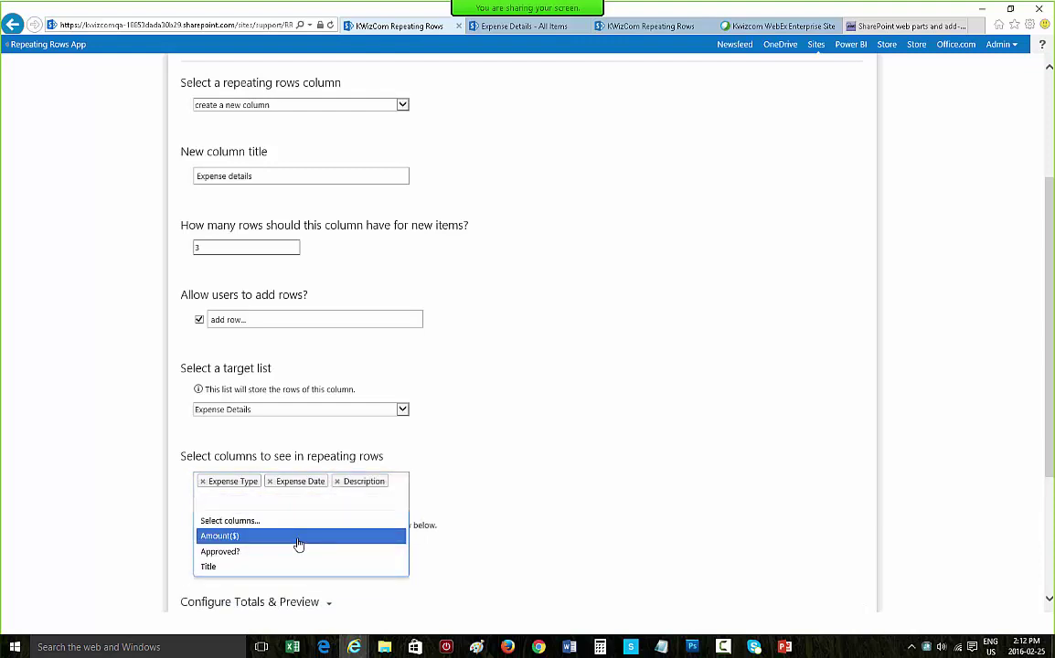
{"action": "left_click", "coordinate": [298, 543]}
{"action": "left_click", "coordinate": [297, 541]}
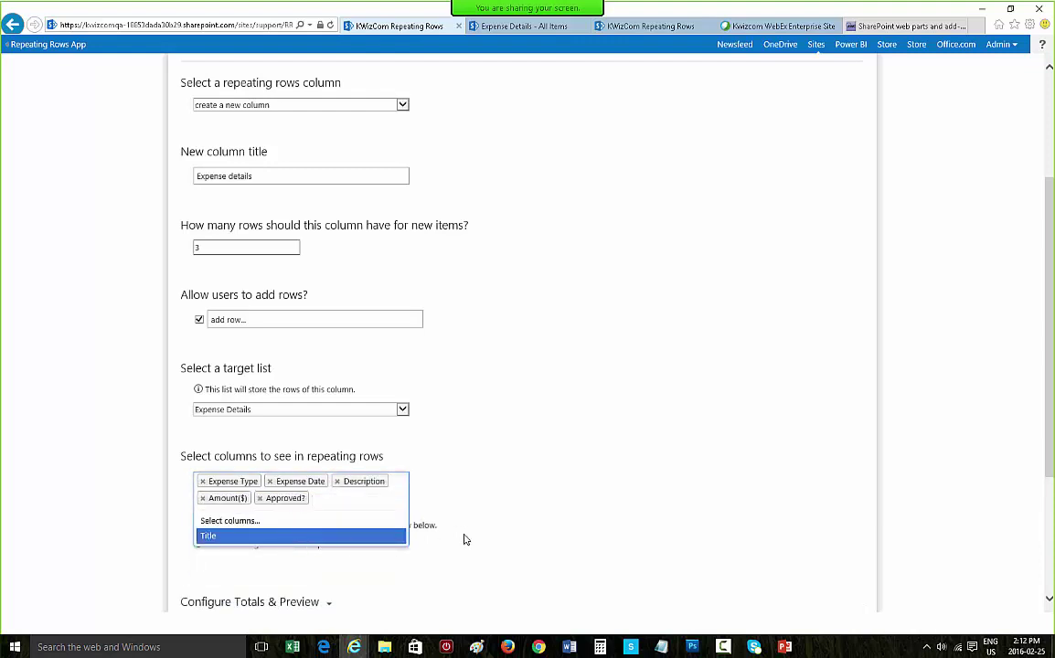
{"action": "left_click", "coordinate": [481, 473]}
- Set the totals function of the Expense Type column to Count and name the total "Total Expense Claims"
{"action": "scroll", "coordinate": [487, 504], "scroll_direction": "down", "scroll_amount": 1}
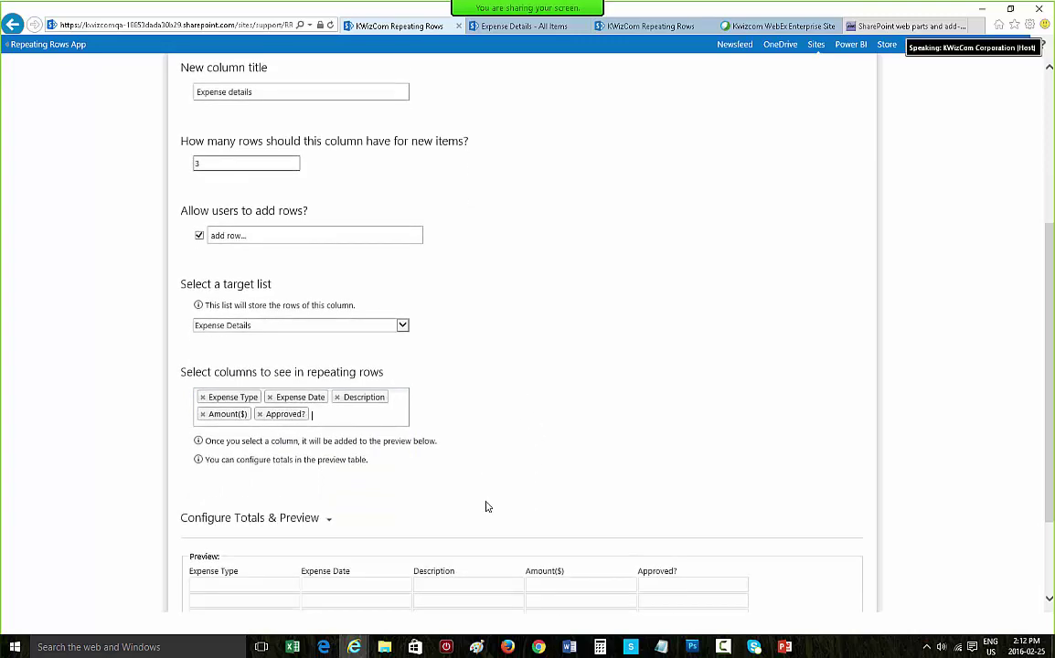
{"action": "scroll", "coordinate": [487, 507], "scroll_direction": "down", "scroll_amount": 1}
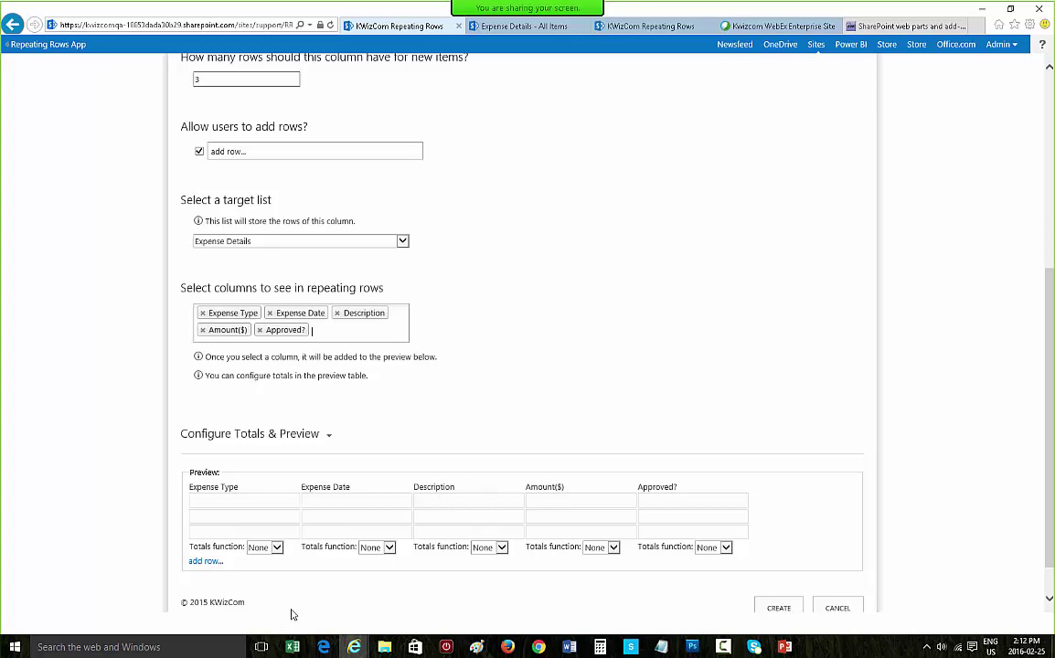
{"action": "left_click", "coordinate": [267, 550]}
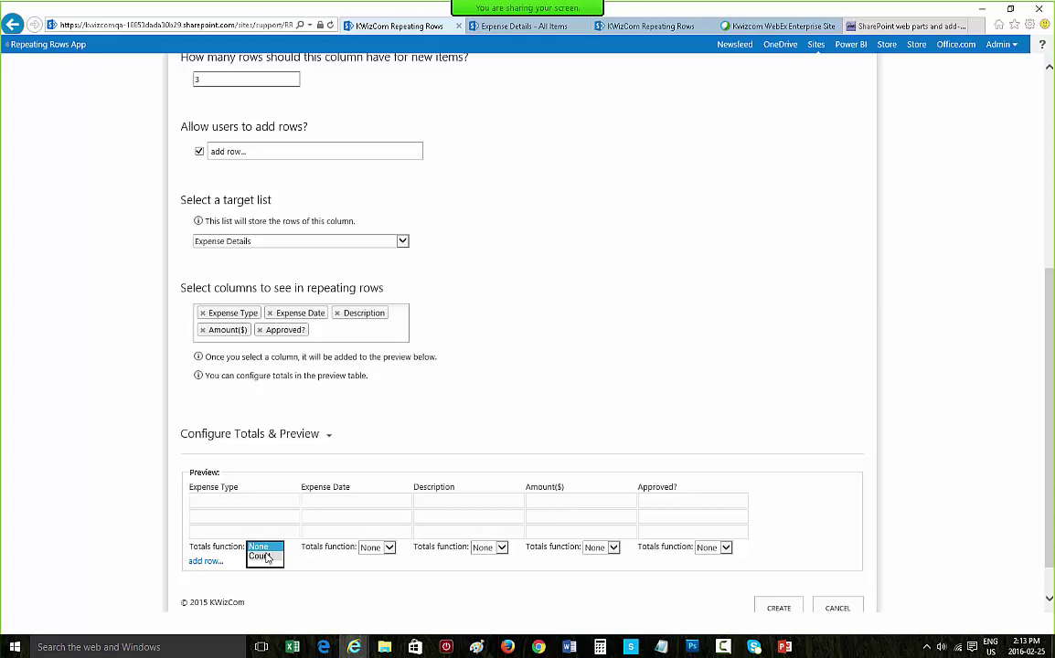
{"action": "left_click", "coordinate": [263, 555]}
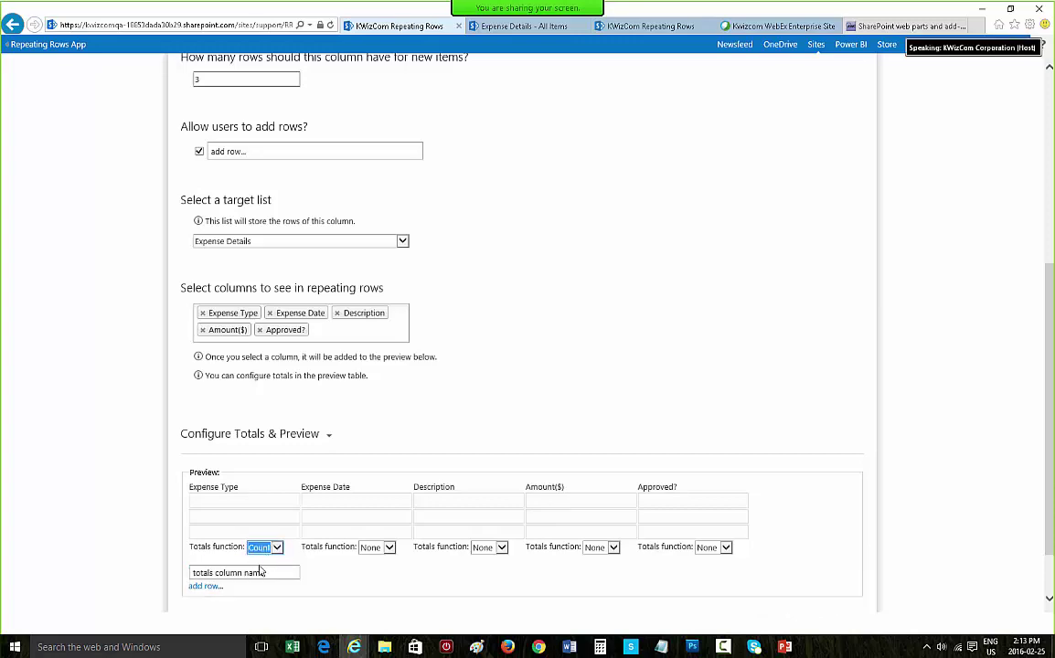
{"action": "left_click", "coordinate": [257, 573]}
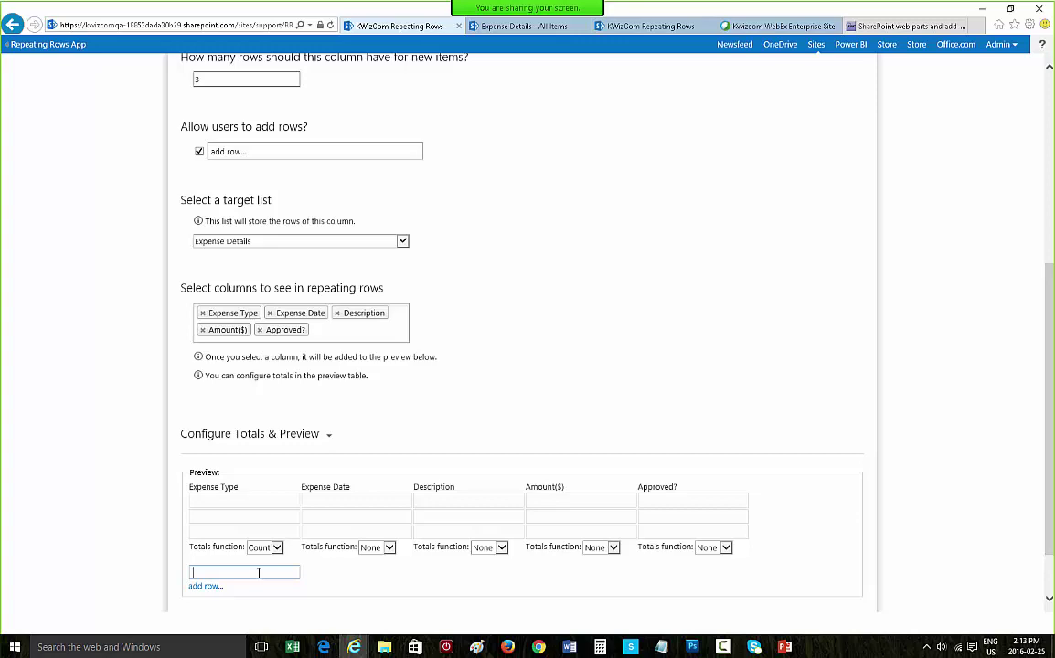
{"action": "type", "text": "Total Expense C"}
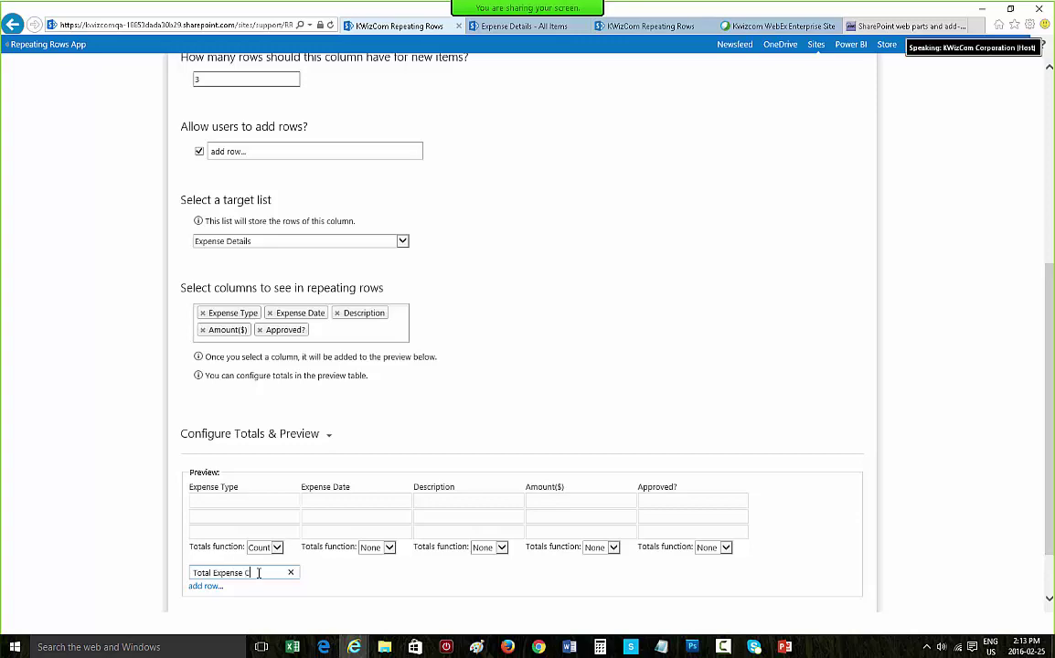
{"action": "type", "text": "al"}
{"action": "key", "text": "BackSpace"}
{"action": "key", "text": "BackSpace"}
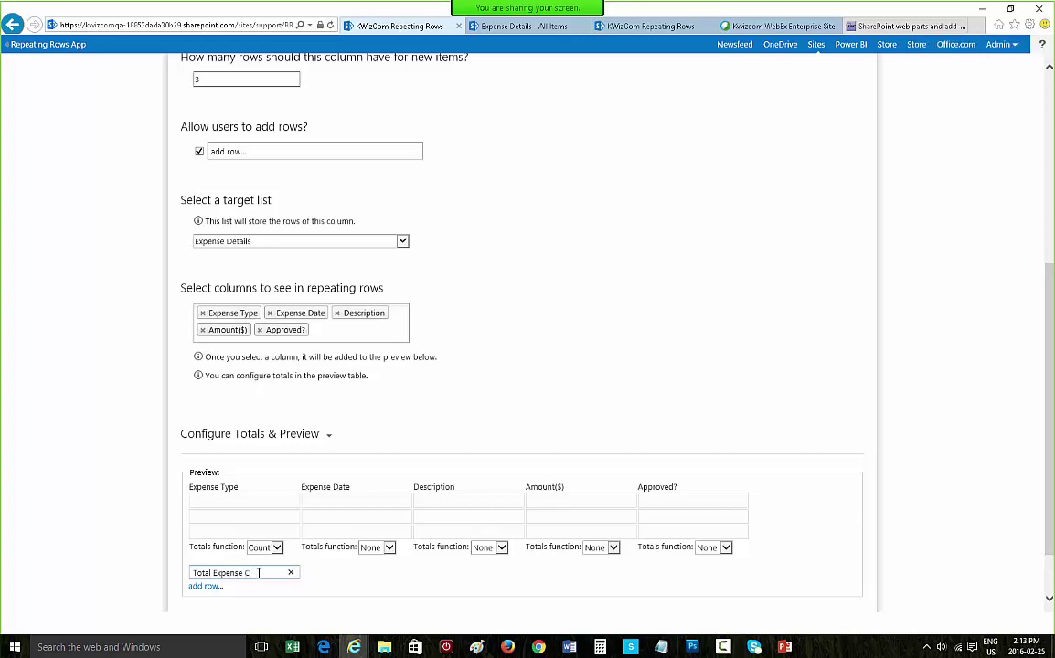
{"action": "type", "text": "laims"}
- Set the Amount($) column's totals function to Sum, name the total "Total Expense Amount", and create the repeating rows column
{"action": "left_click", "coordinate": [601, 548]}
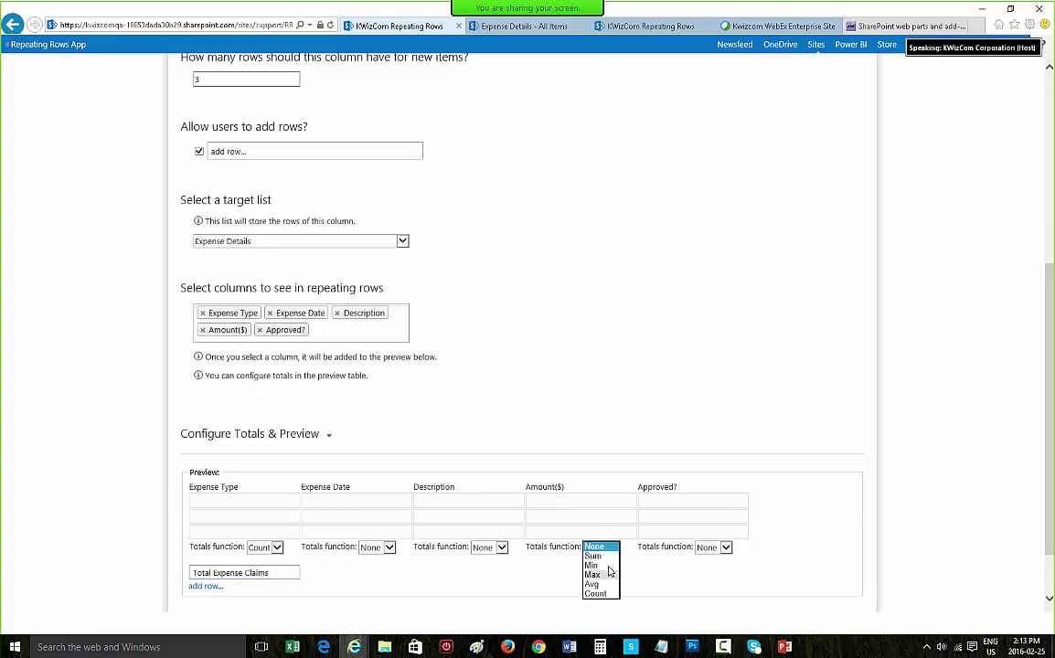
{"action": "left_click", "coordinate": [593, 556]}
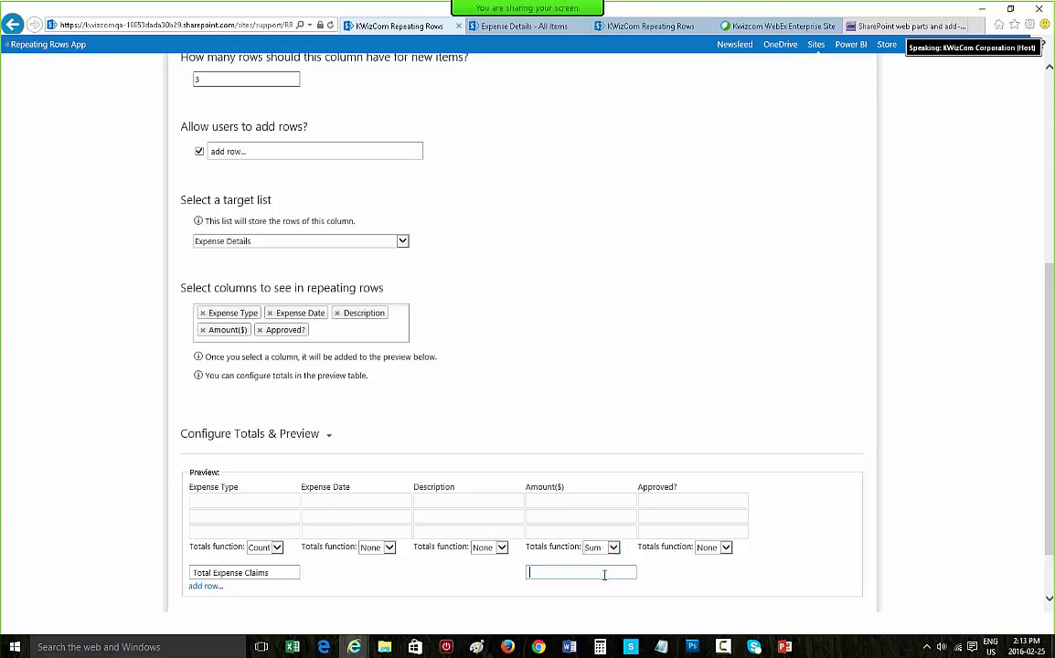
{"action": "left_click", "coordinate": [603, 574]}
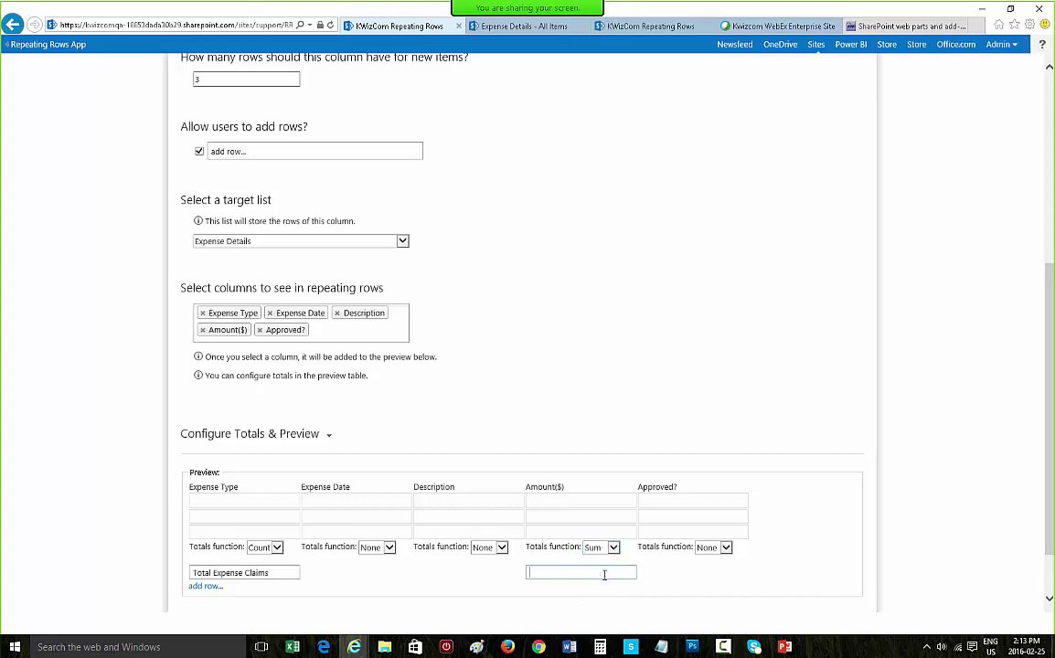
{"action": "type", "text": "Total Expense Amount"}
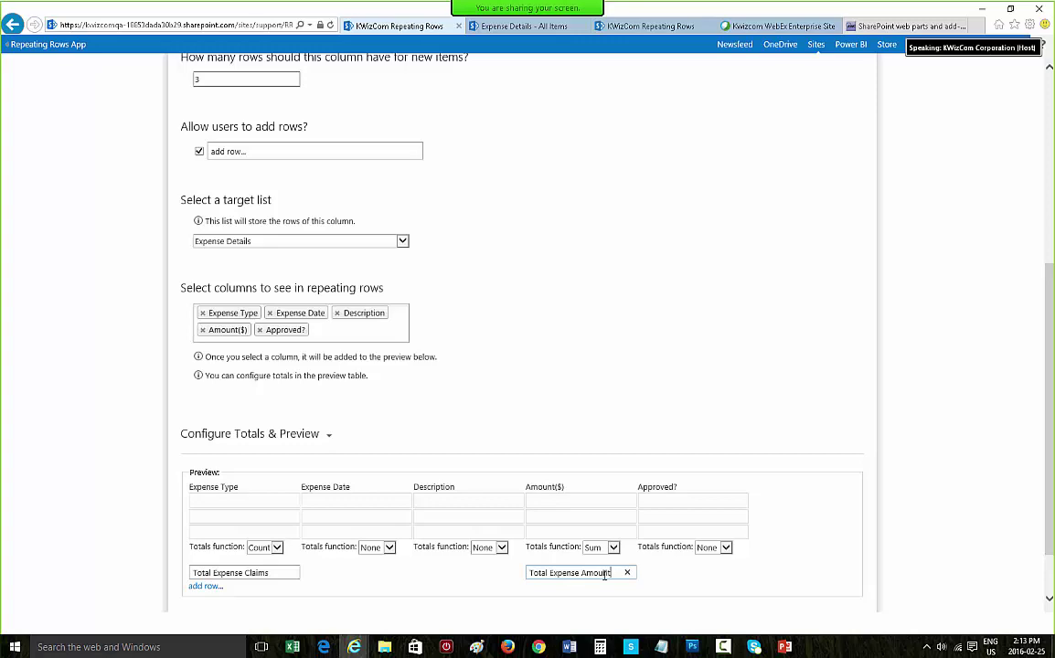
{"action": "scroll", "coordinate": [620, 562], "scroll_direction": "down", "scroll_amount": 2}
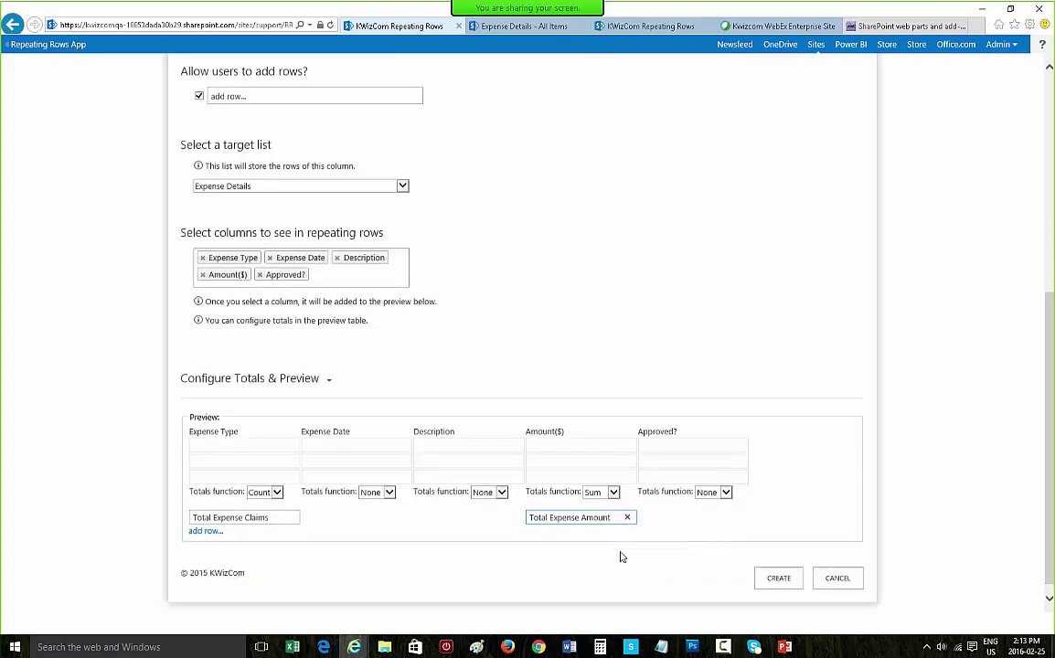
{"action": "left_click", "coordinate": [770, 578]}
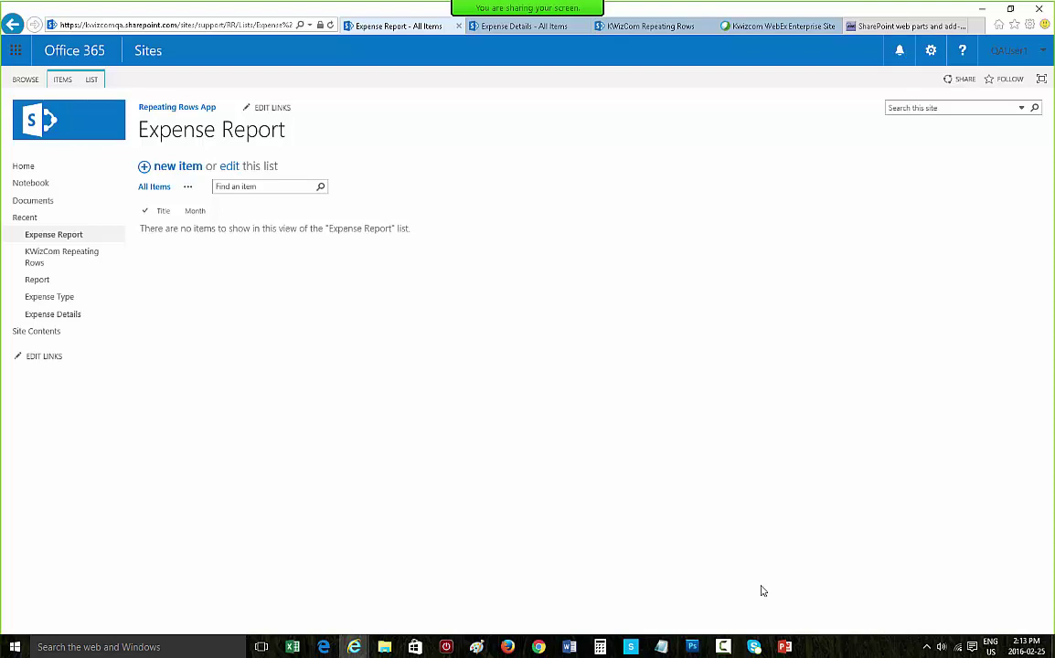
- Start a new item in the Expense Report list, then add a fourth expense row and delete it again
{"action": "left_click", "coordinate": [172, 169]}
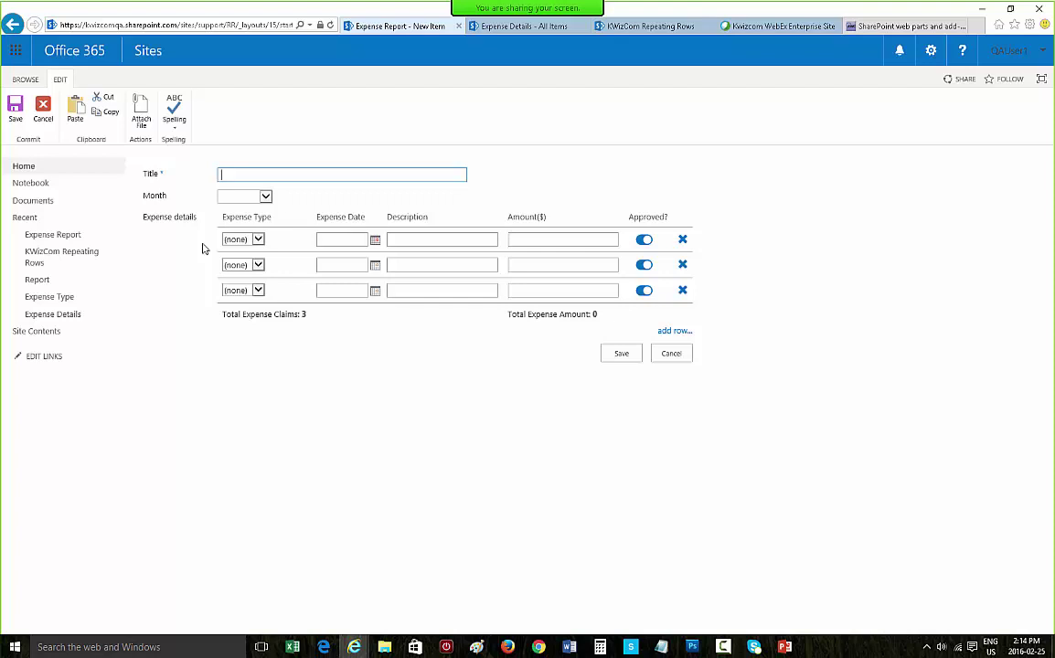
{"action": "left_click", "coordinate": [672, 332]}
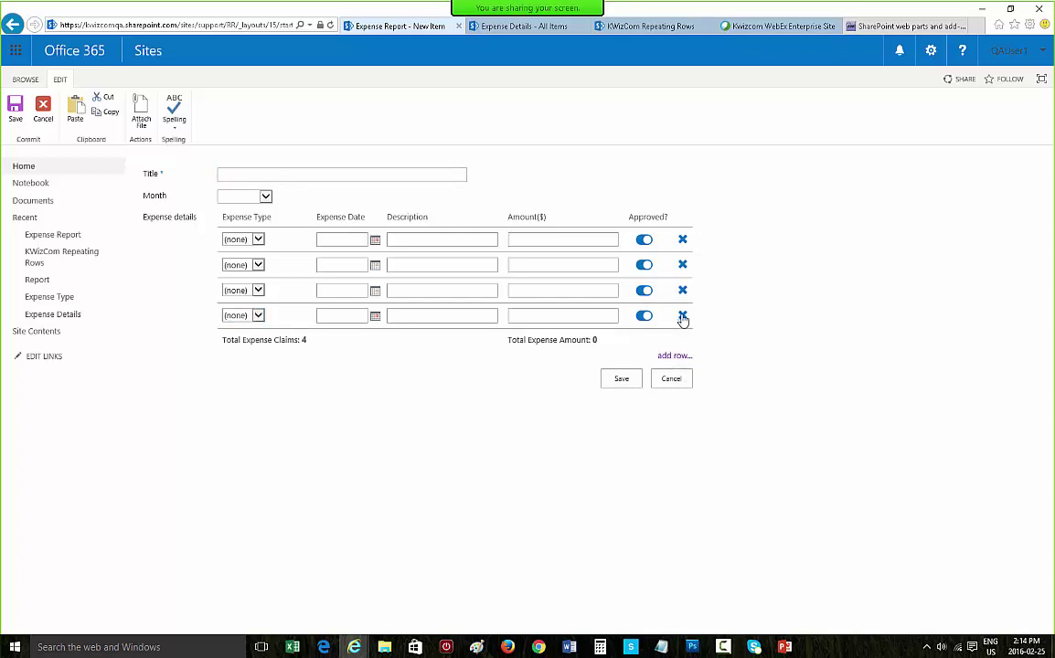
{"action": "left_click", "coordinate": [682, 315]}
{"action": "left_click", "coordinate": [541, 370]}
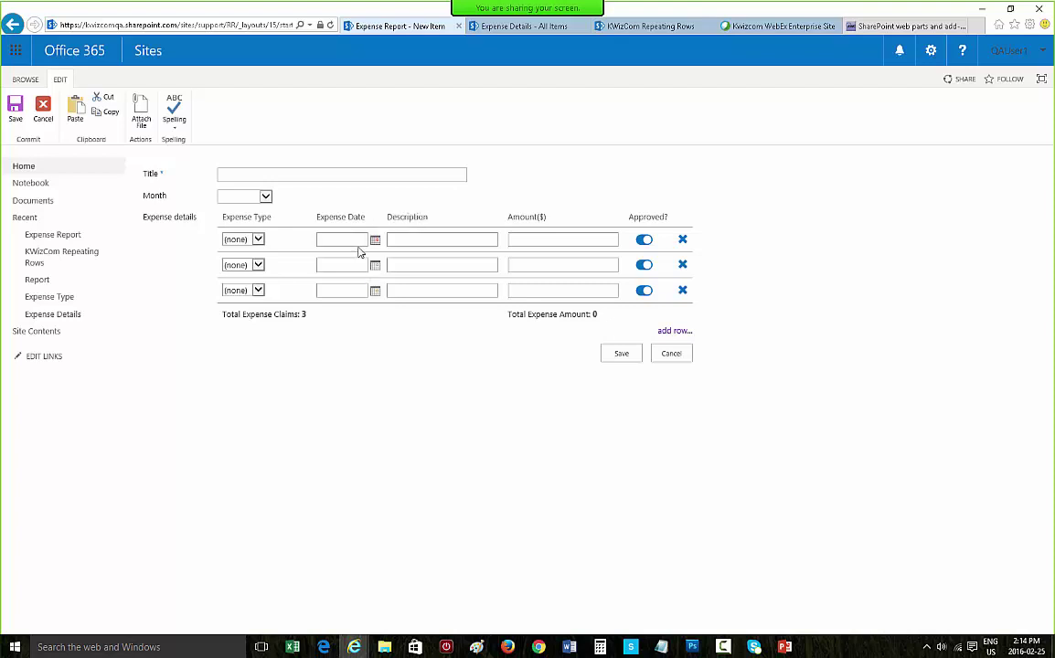
- Title the new expense report "Conference B" and set its month to February
{"action": "left_click", "coordinate": [319, 175]}
{"action": "type", "text": "Conference B"}
{"action": "left_click", "coordinate": [223, 195]}
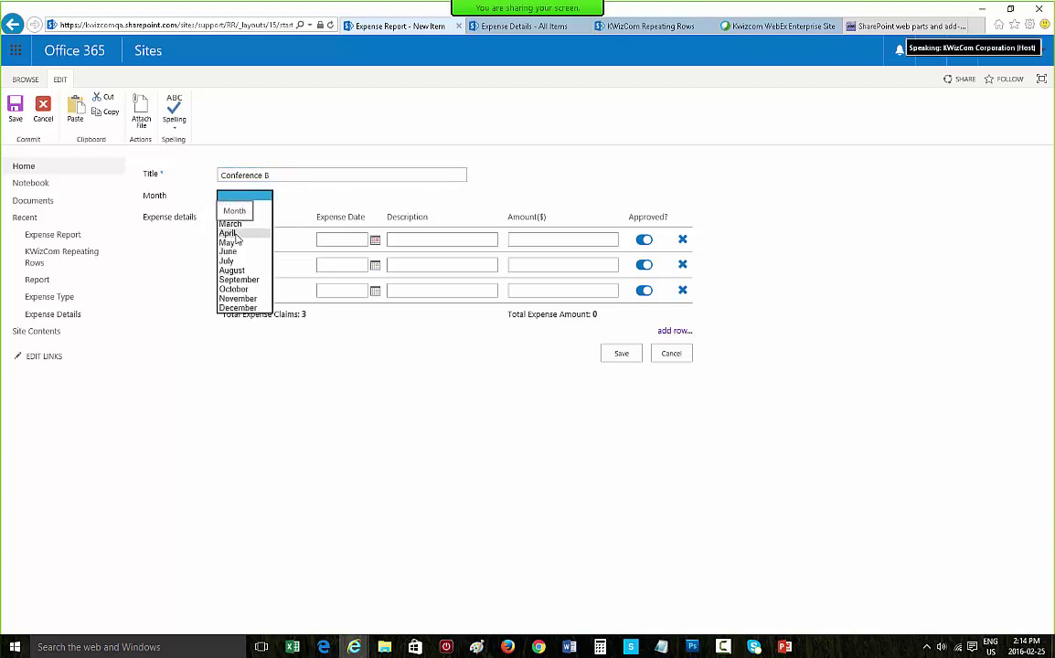
{"action": "scroll", "coordinate": [230, 224], "scroll_direction": "up", "scroll_amount": 2}
{"action": "left_click", "coordinate": [231, 219]}
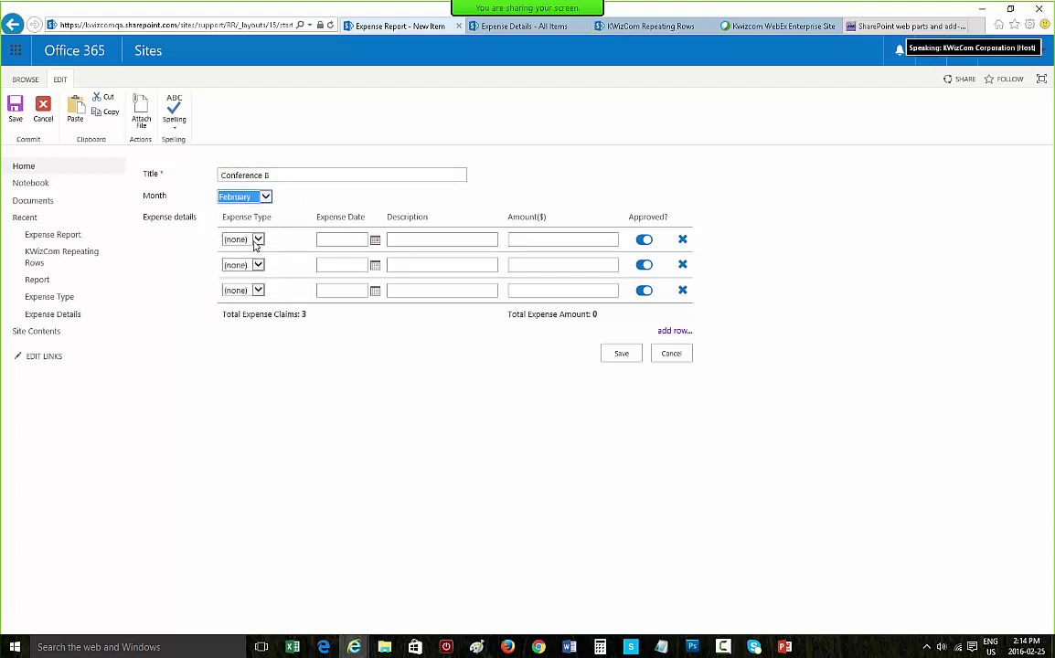
- Fill in the first expense row with type Fuel, date 2016-02-25, description "Gas" and amount 10
{"action": "left_click", "coordinate": [256, 242]}
{"action": "left_click", "coordinate": [239, 251]}
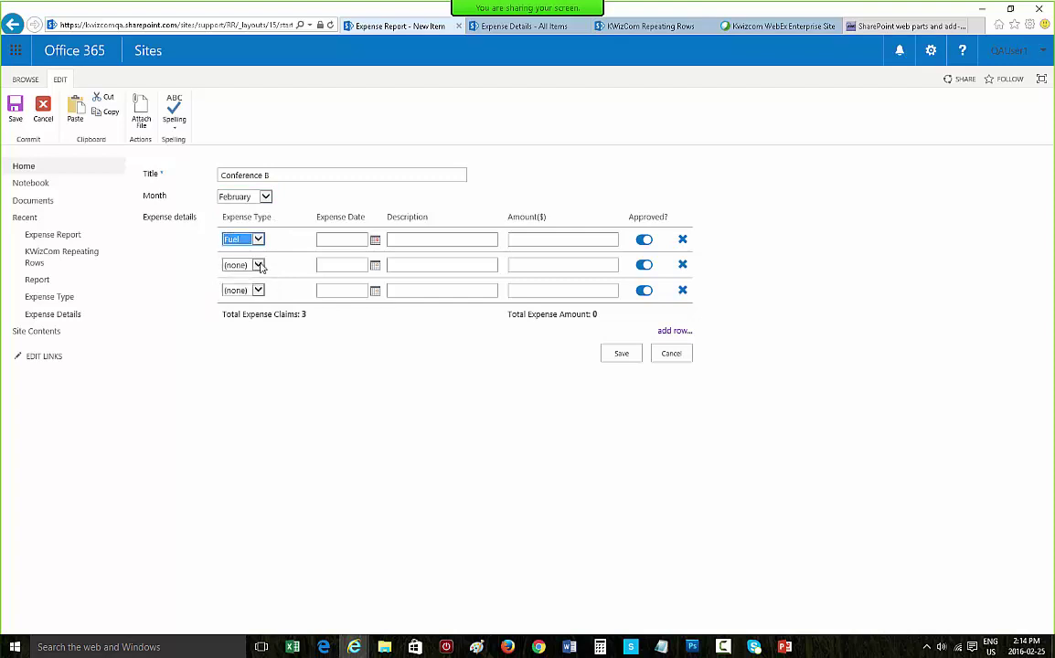
{"action": "left_click", "coordinate": [349, 240]}
{"action": "left_click", "coordinate": [374, 243]}
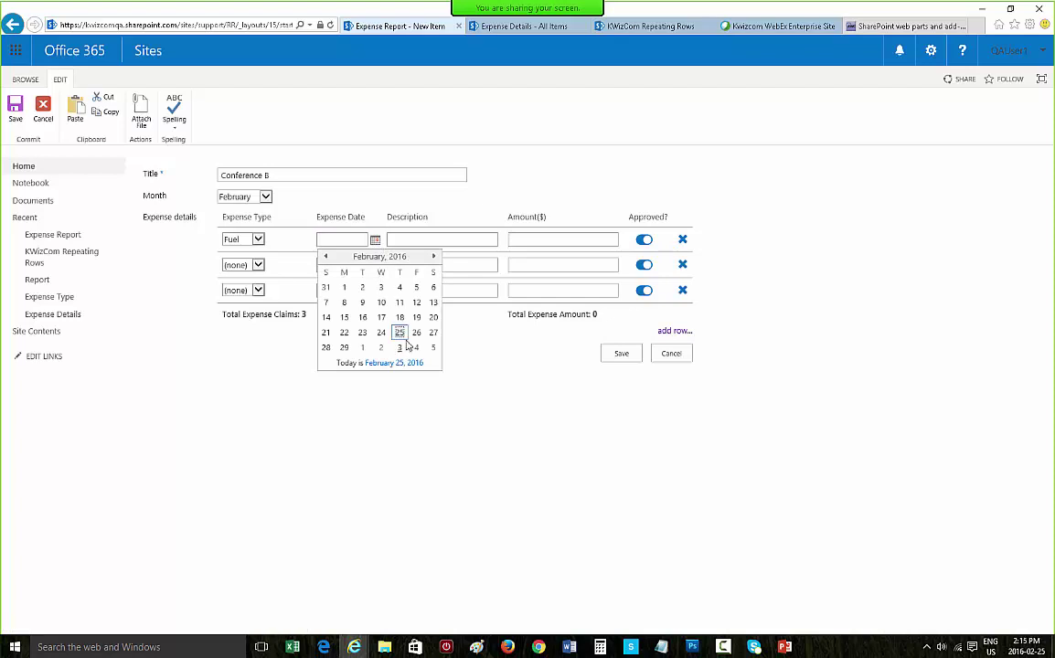
{"action": "left_click", "coordinate": [400, 334]}
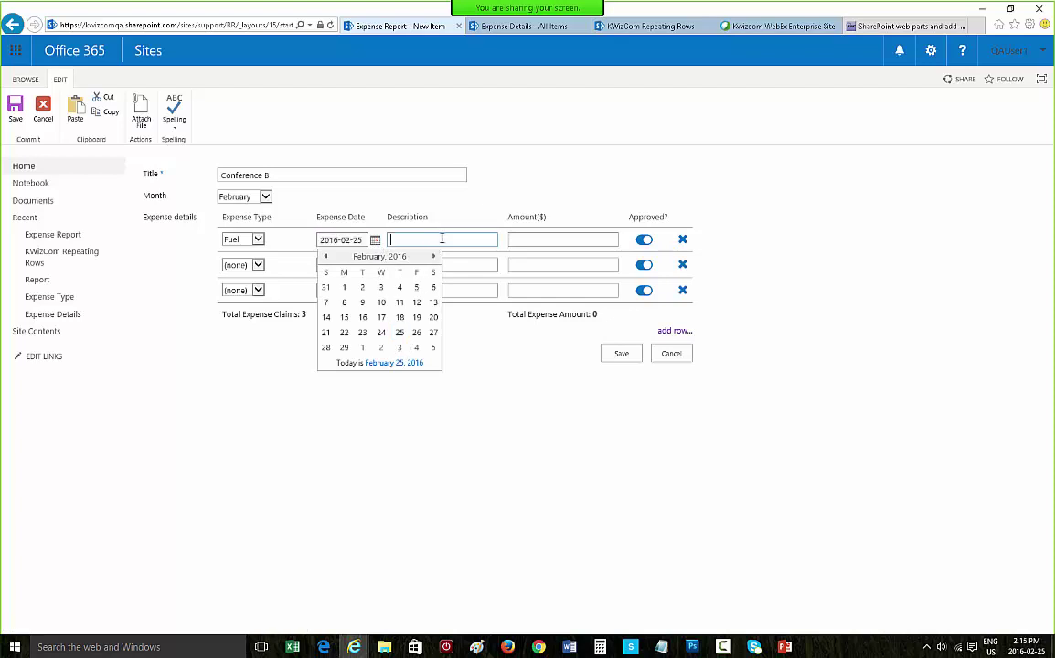
{"action": "left_click", "coordinate": [411, 240]}
{"action": "left_click", "coordinate": [473, 239]}
{"action": "type", "text": "g"}
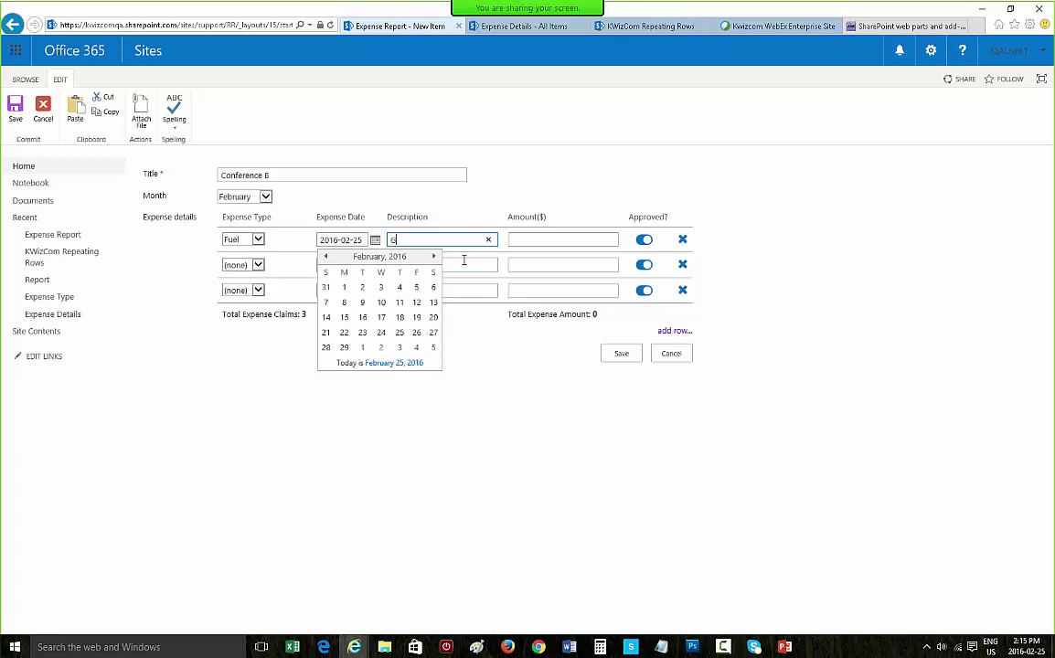
{"action": "type", "text": "as"}
{"action": "left_click", "coordinate": [574, 240]}
{"action": "type", "text": "10"}
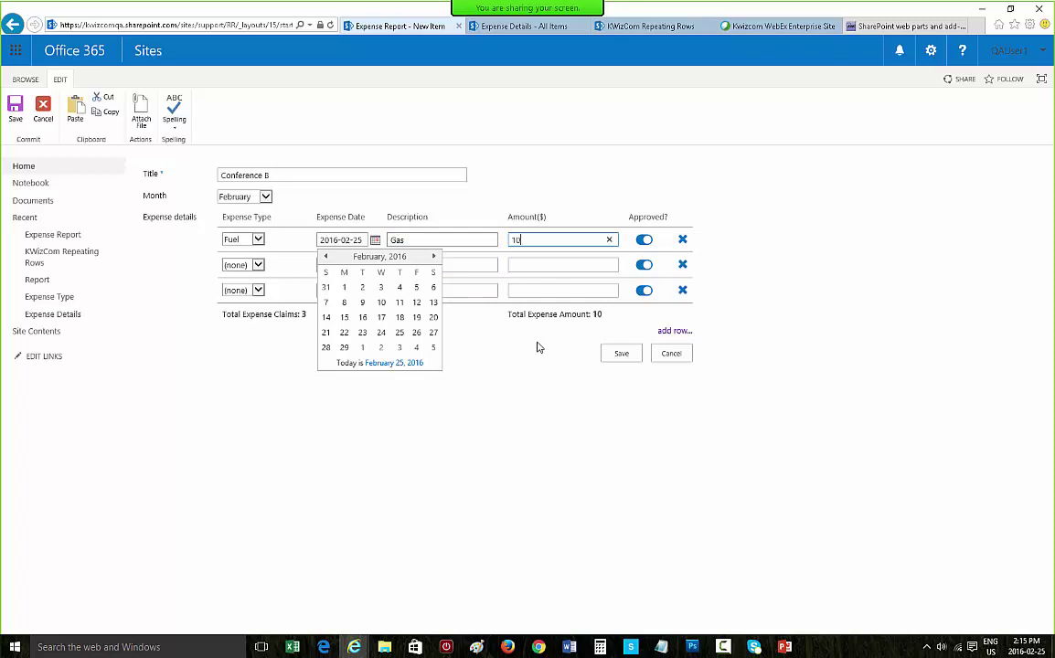
{"action": "left_click", "coordinate": [360, 241]}
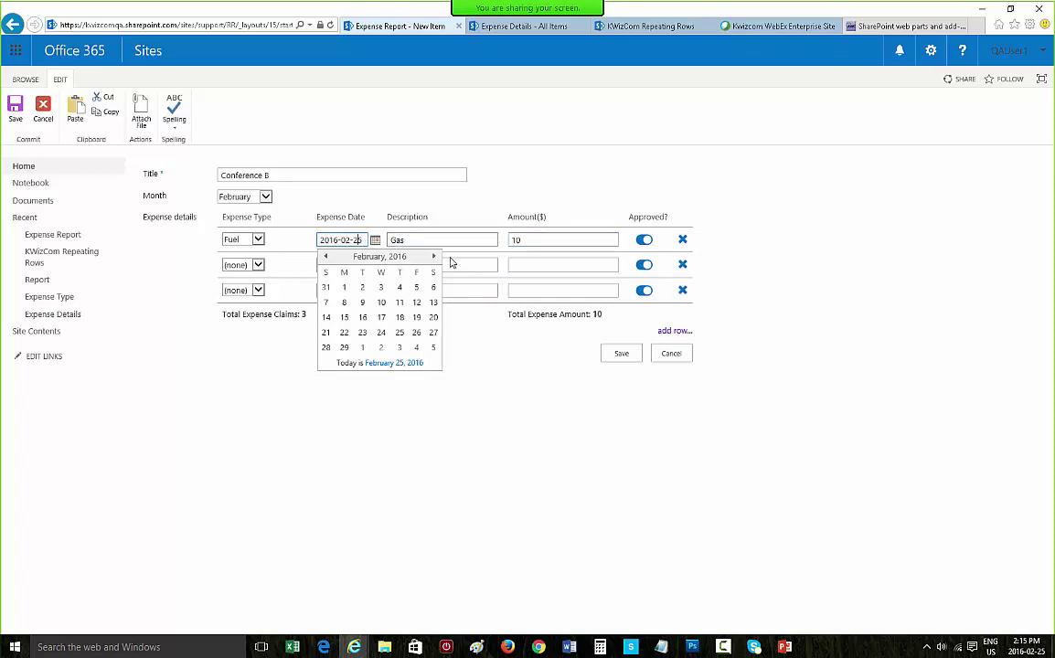
- Fill in the second expense row with type Lunch, date 2016-02-24, description "Denny" and amount 20
{"action": "left_click", "coordinate": [259, 265]}
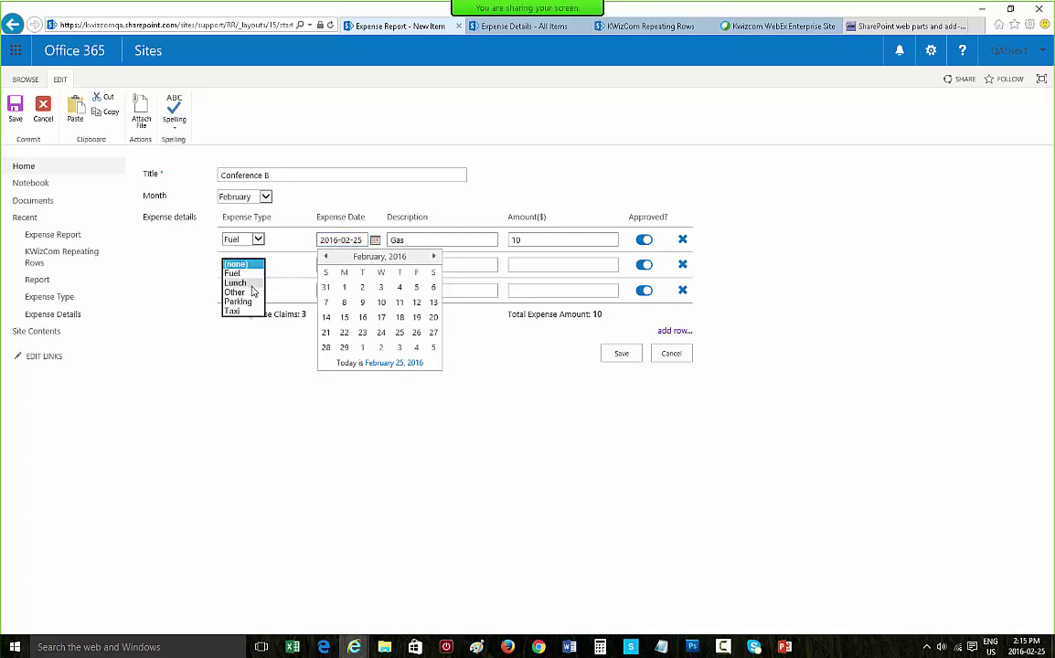
{"action": "left_click", "coordinate": [236, 276]}
{"action": "left_click", "coordinate": [471, 363]}
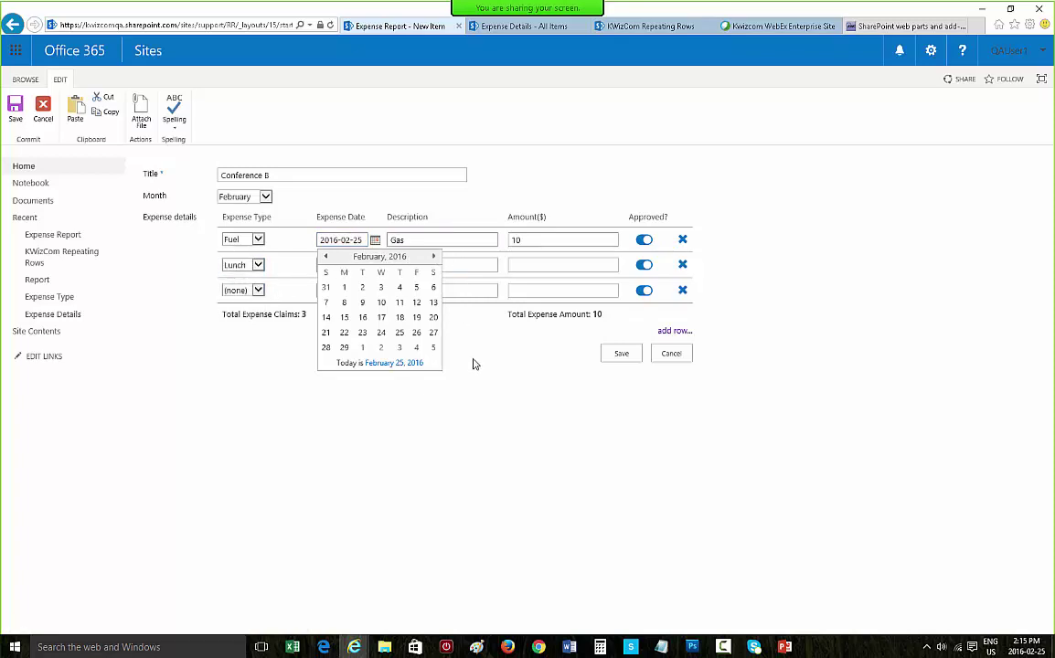
{"action": "left_click", "coordinate": [374, 239]}
{"action": "left_click", "coordinate": [333, 239]}
{"action": "left_click", "coordinate": [301, 275]}
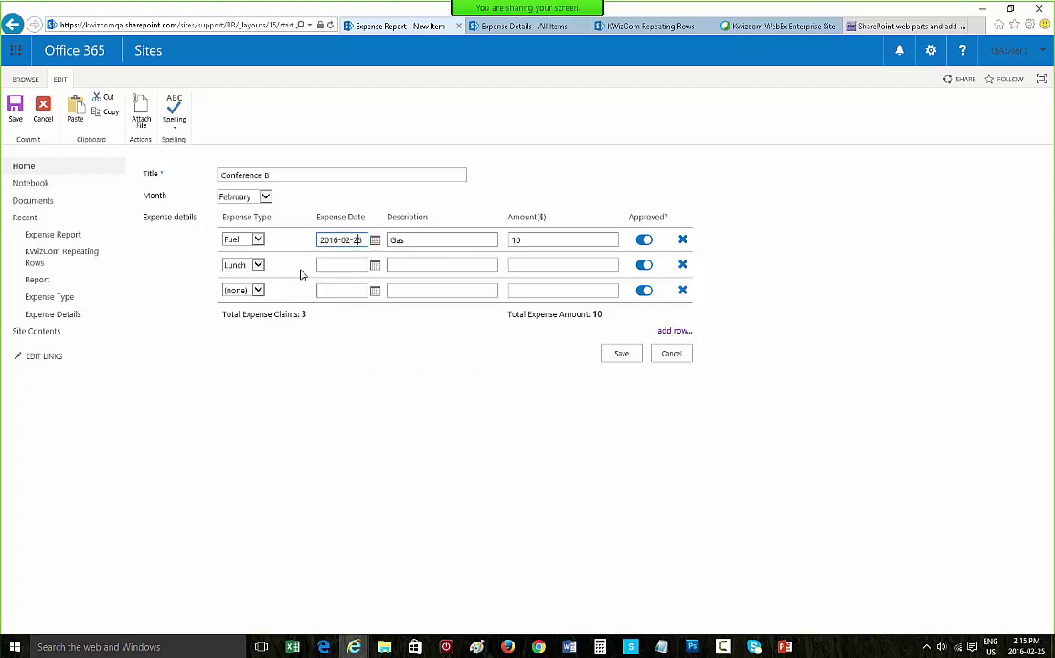
{"action": "left_click", "coordinate": [375, 265]}
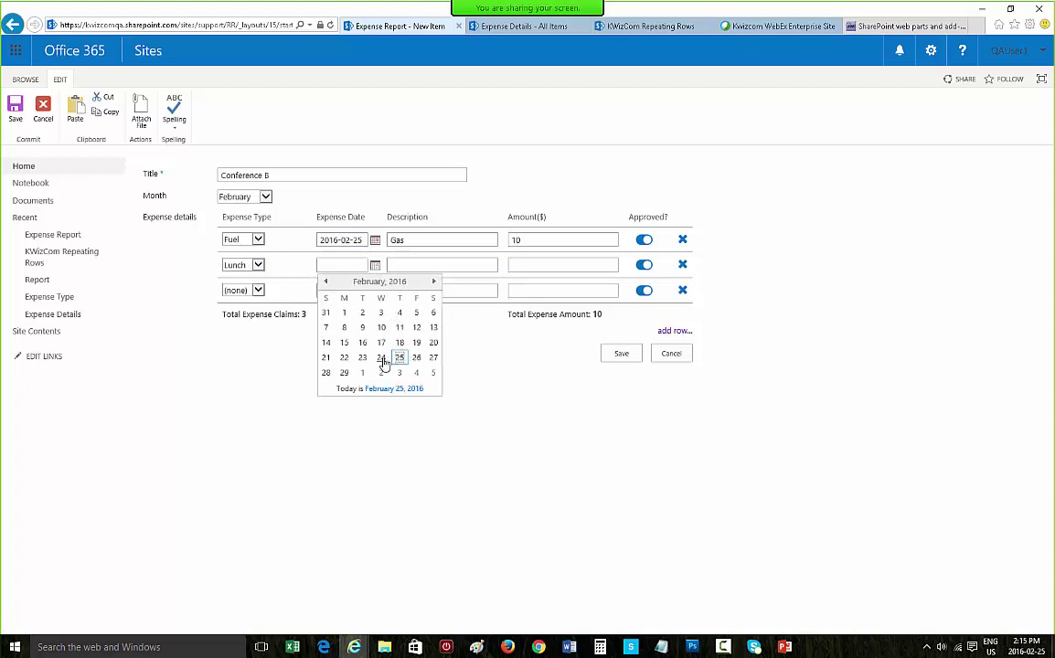
{"action": "left_click", "coordinate": [381, 357]}
{"action": "left_click", "coordinate": [410, 266]}
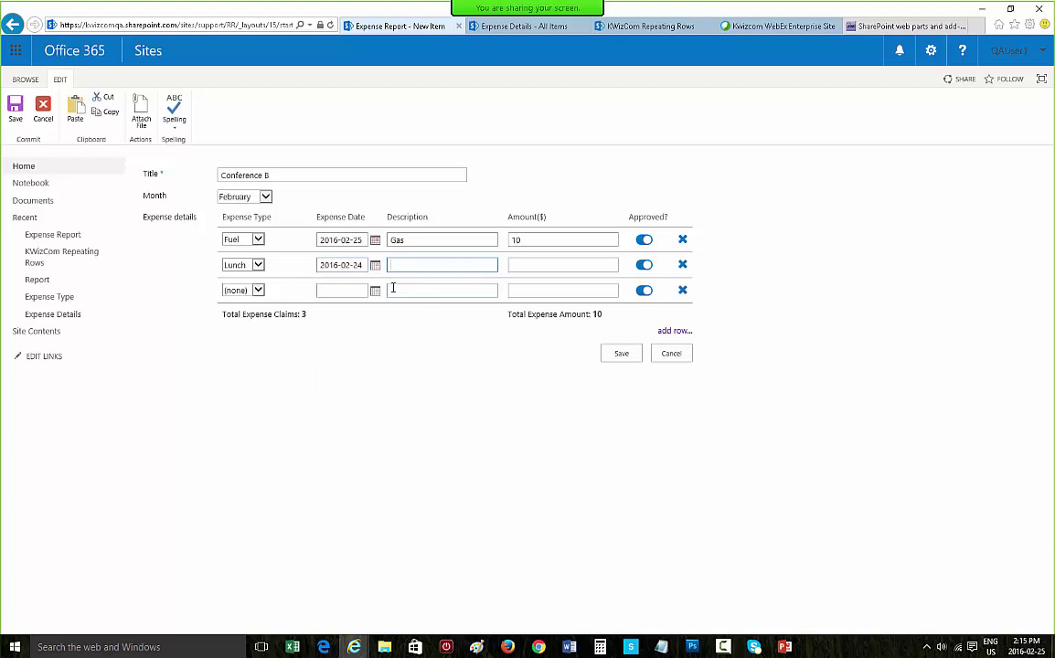
{"action": "type", "text": "Denny"}
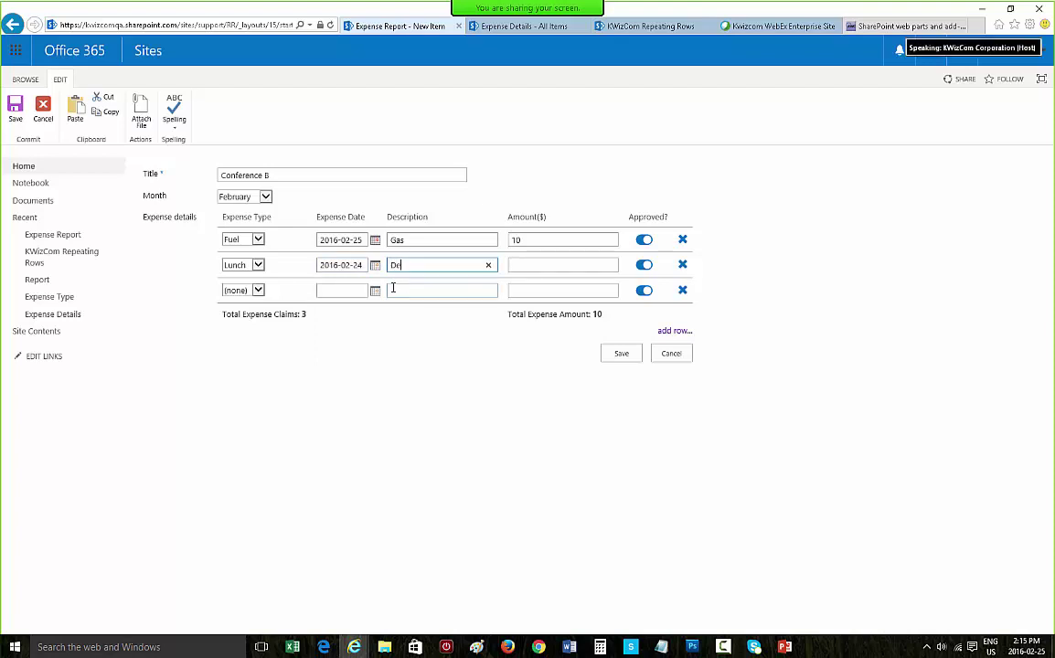
{"action": "left_click", "coordinate": [519, 265]}
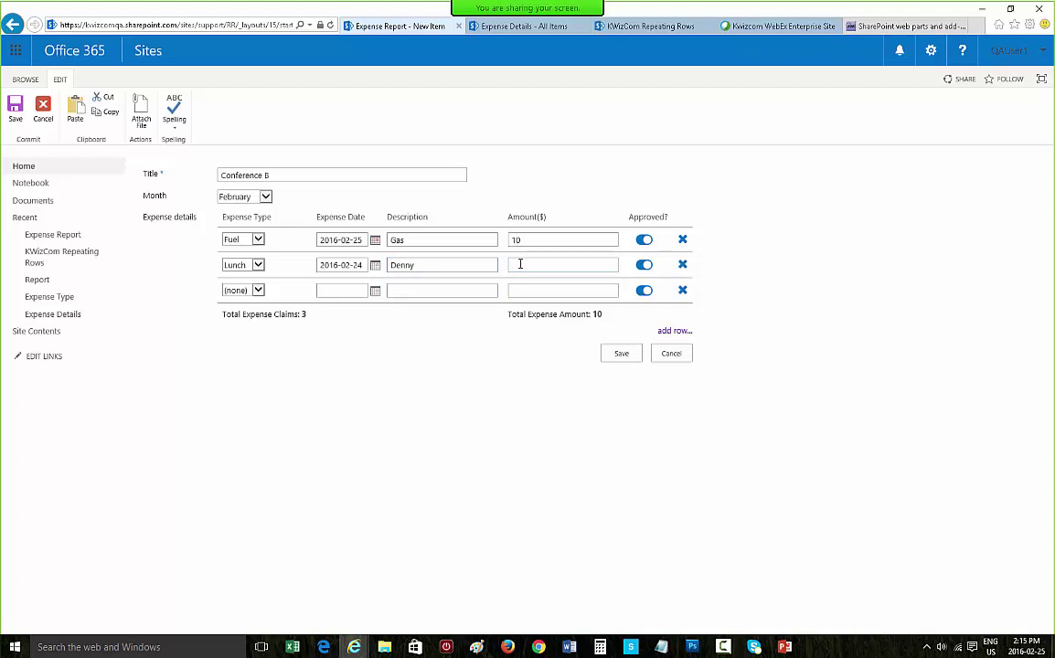
{"action": "type", "text": "20"}
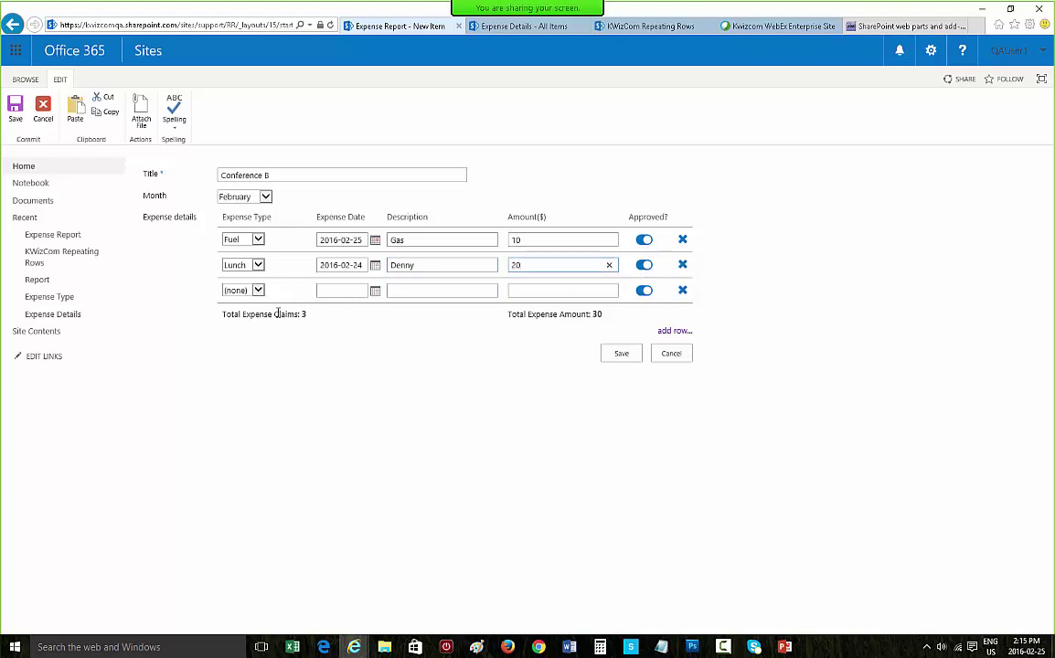
- Fill in the third expense row with Parking, 2016-02-25, "Conference parking" and amount 10, and save the expense report
{"action": "left_click", "coordinate": [258, 290]}
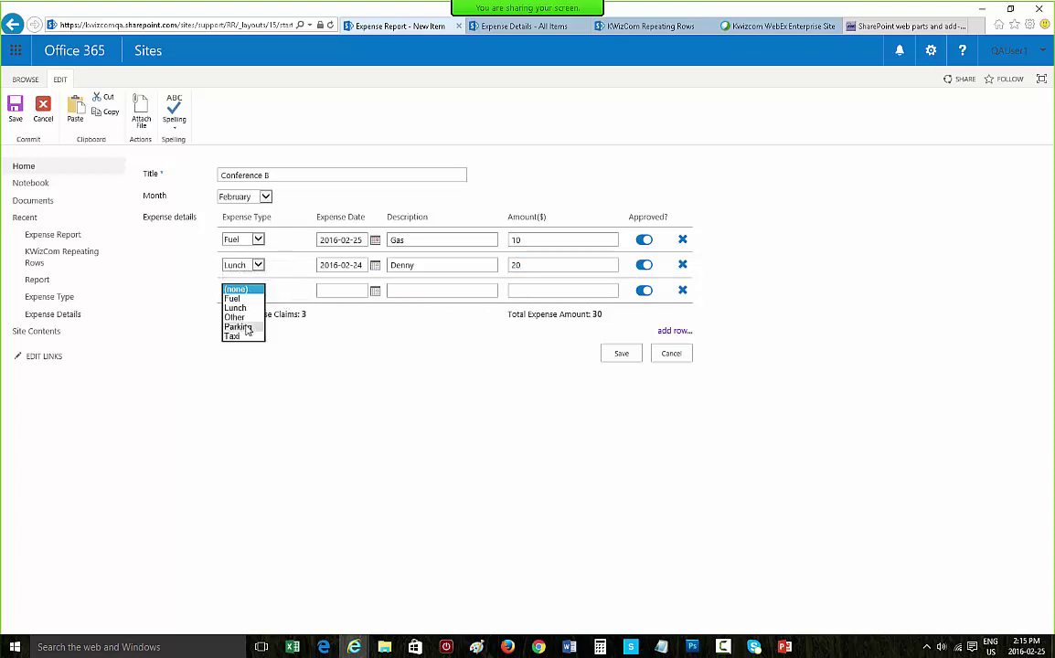
{"action": "left_click", "coordinate": [245, 327]}
{"action": "left_click", "coordinate": [375, 290]}
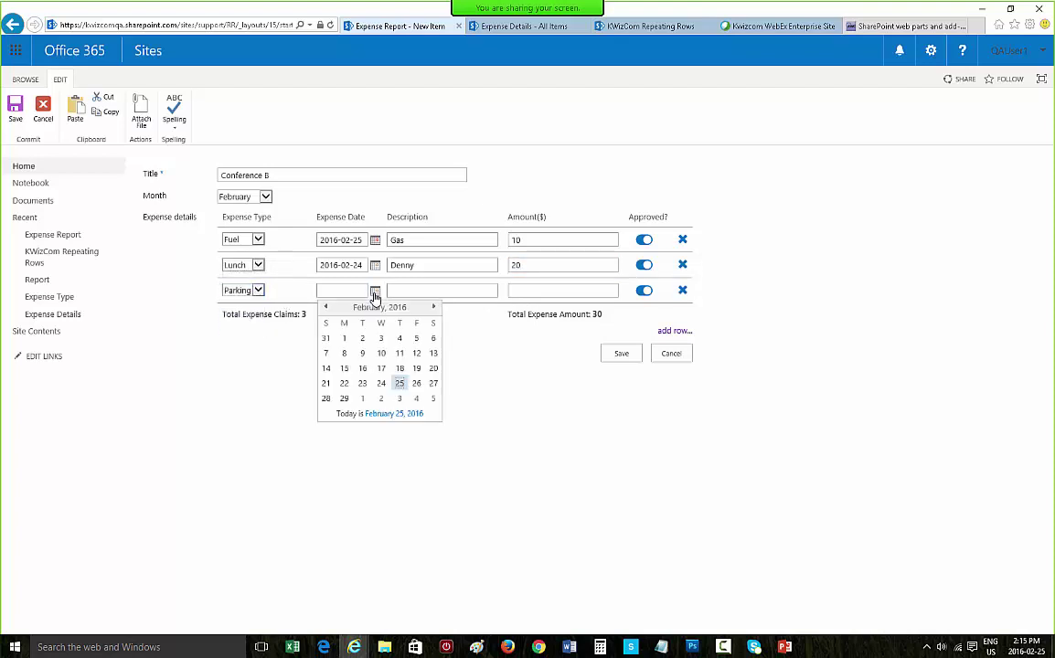
{"action": "left_click", "coordinate": [399, 383]}
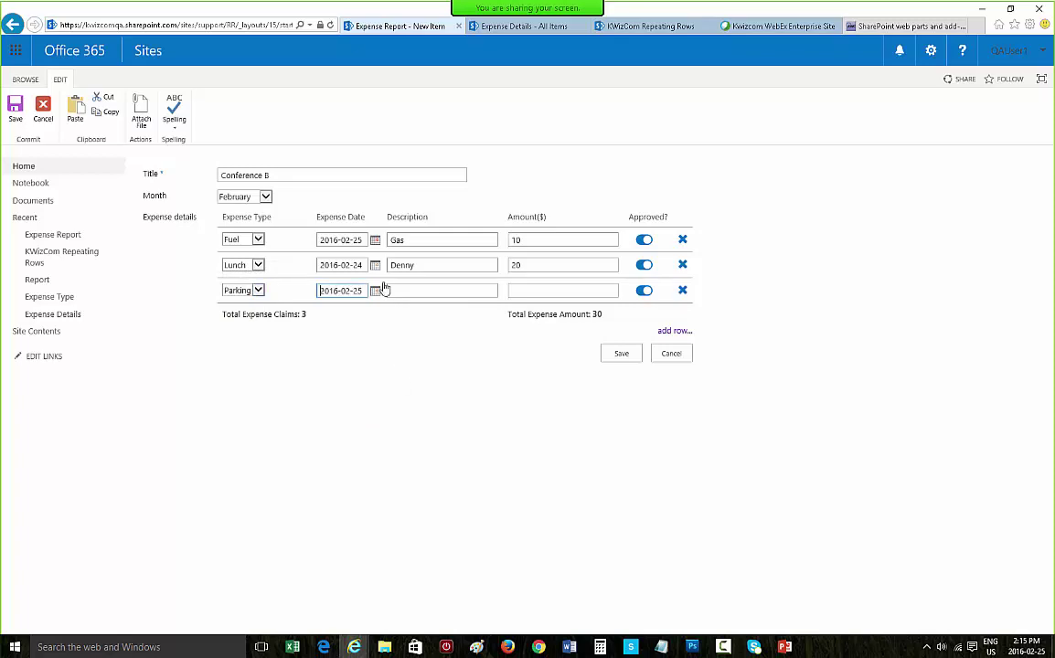
{"action": "left_click", "coordinate": [409, 293]}
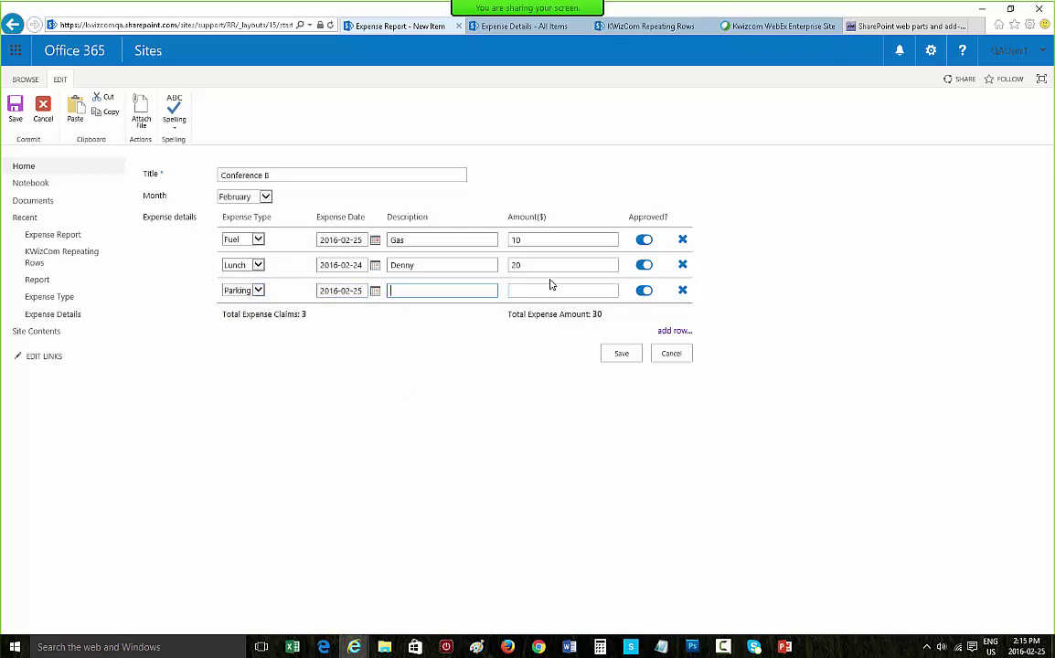
{"action": "type", "text": "Conference parkingt"}
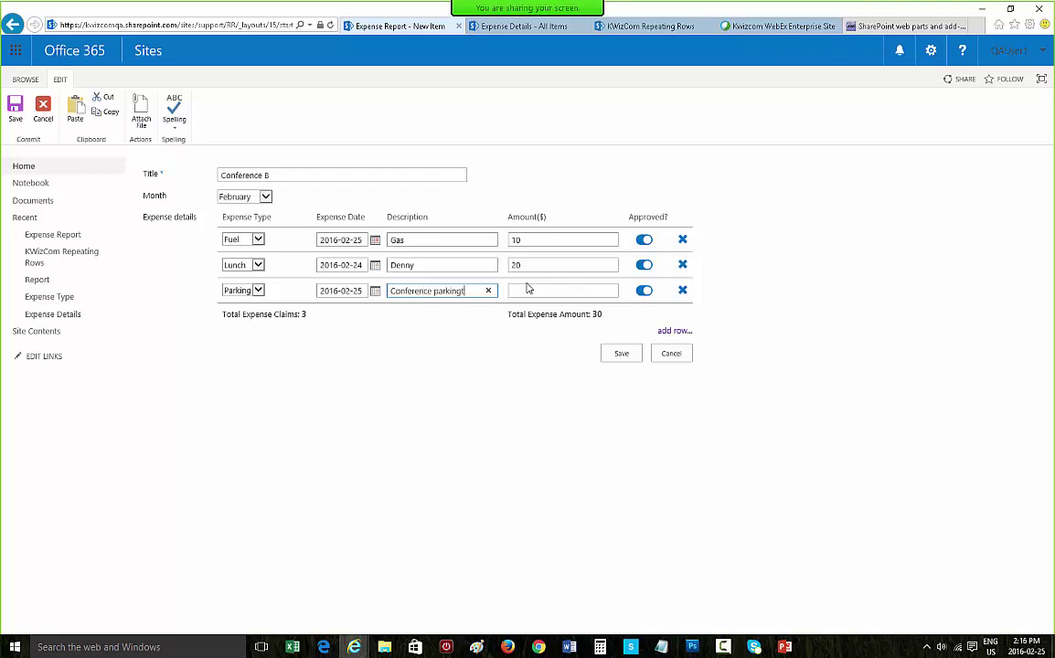
{"action": "key", "text": "BackSpace"}
{"action": "left_click", "coordinate": [537, 291]}
{"action": "type", "text": "10"}
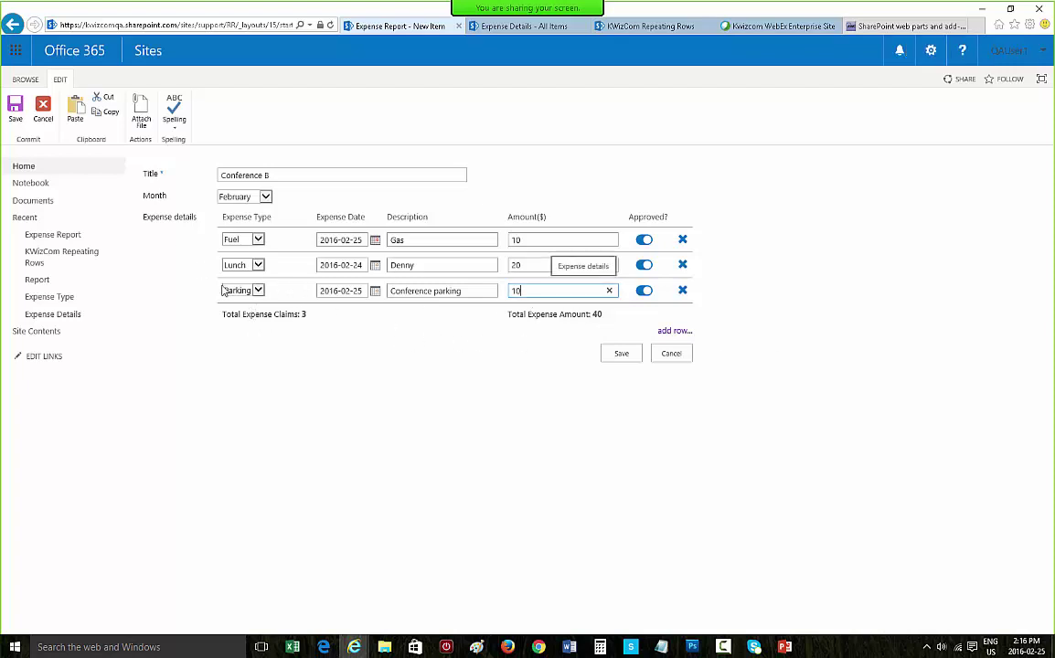
{"action": "left_click", "coordinate": [620, 354]}
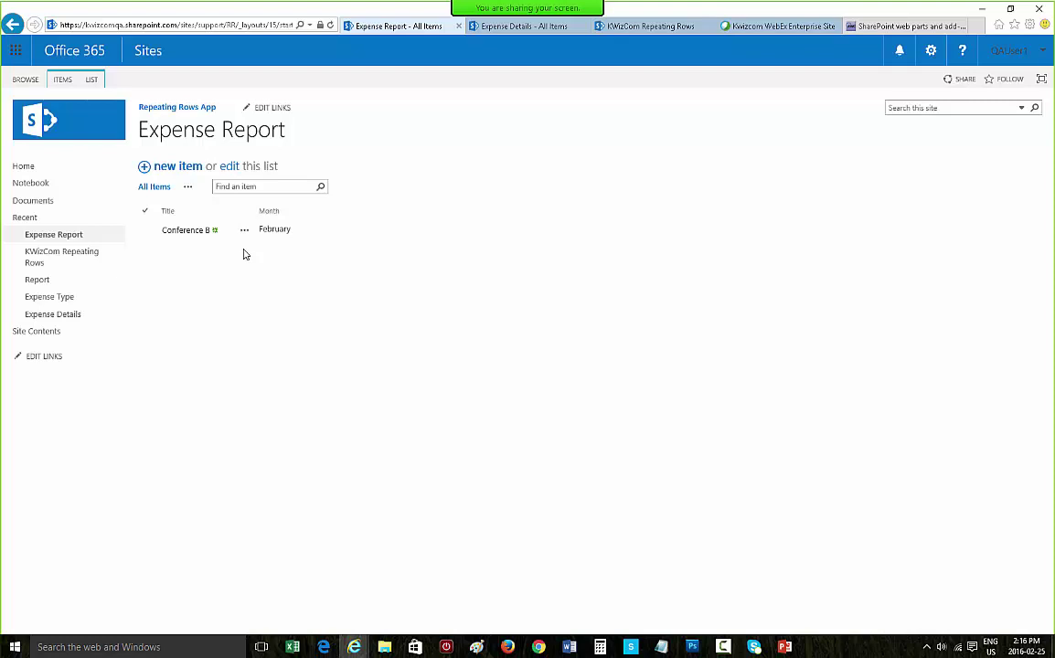
- Modify the Expense Report list's All Items view to display the Total Expense Amount and Total Expense Claims columns
{"action": "left_click", "coordinate": [91, 81]}
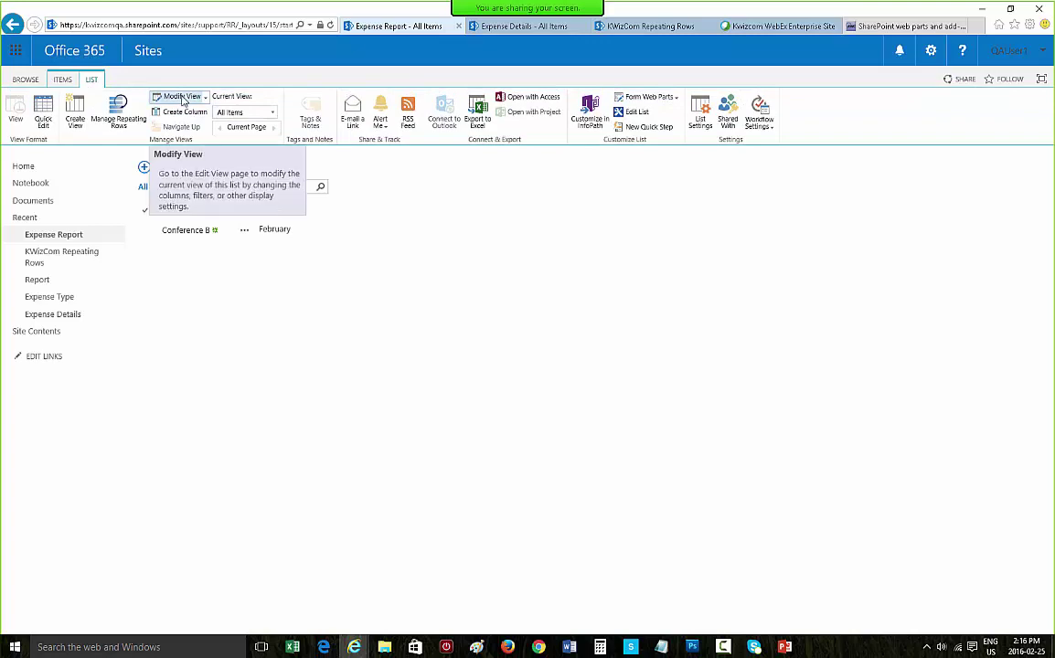
{"action": "left_click", "coordinate": [182, 96]}
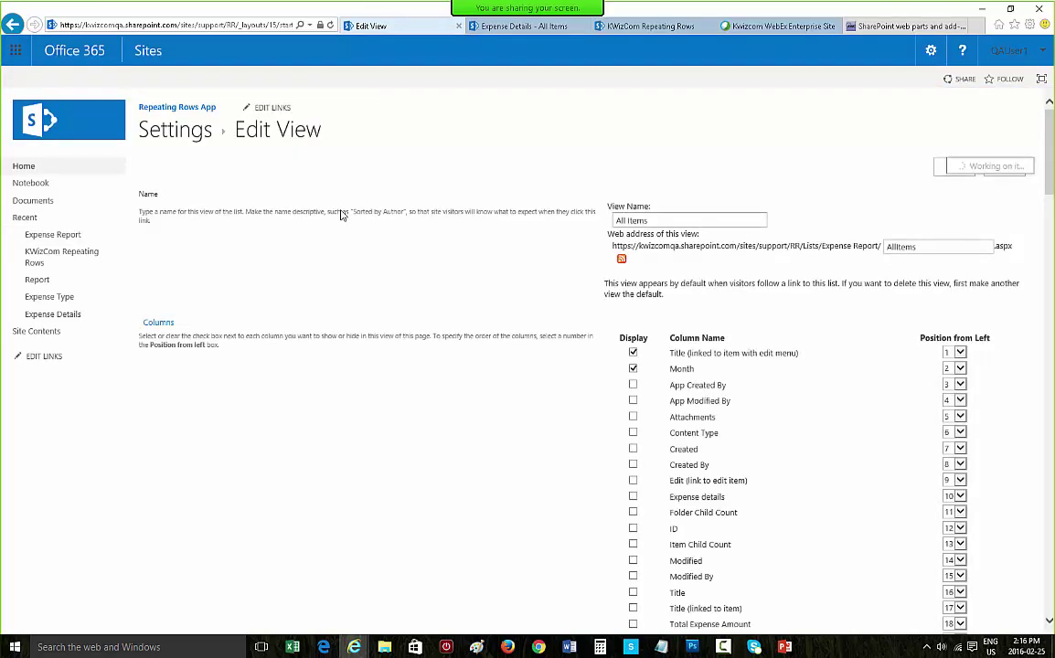
{"action": "scroll", "coordinate": [706, 459], "scroll_direction": "down", "scroll_amount": 4}
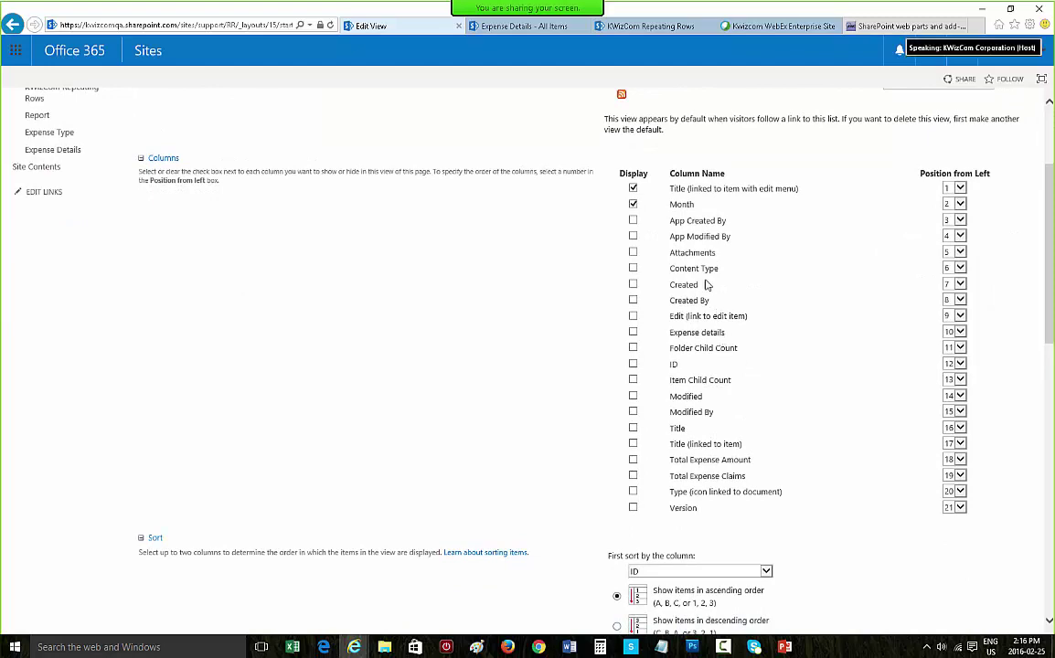
{"action": "left_click", "coordinate": [632, 460]}
{"action": "left_click", "coordinate": [633, 475]}
{"action": "scroll", "coordinate": [638, 484], "scroll_direction": "down", "scroll_amount": 5}
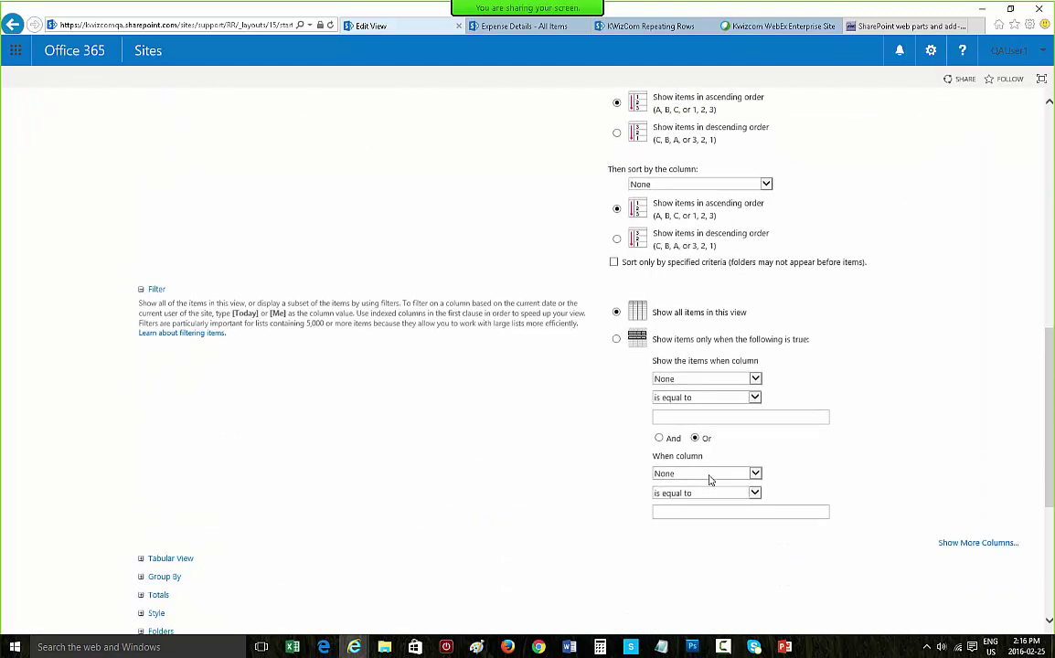
{"action": "scroll", "coordinate": [709, 479], "scroll_direction": "down", "scroll_amount": 4}
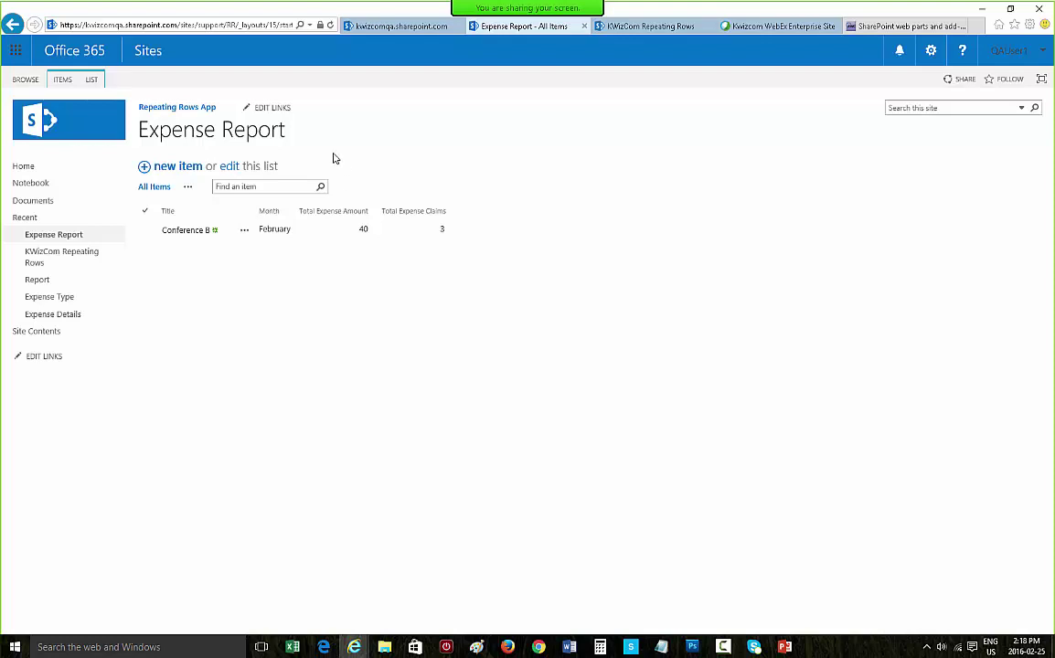
- Open the Expense Details list in a new browser tab beside KWizCom Repeating Rows and examine the Gas, Denny and Conference parking rows
{"action": "right_click", "coordinate": [64, 321]}
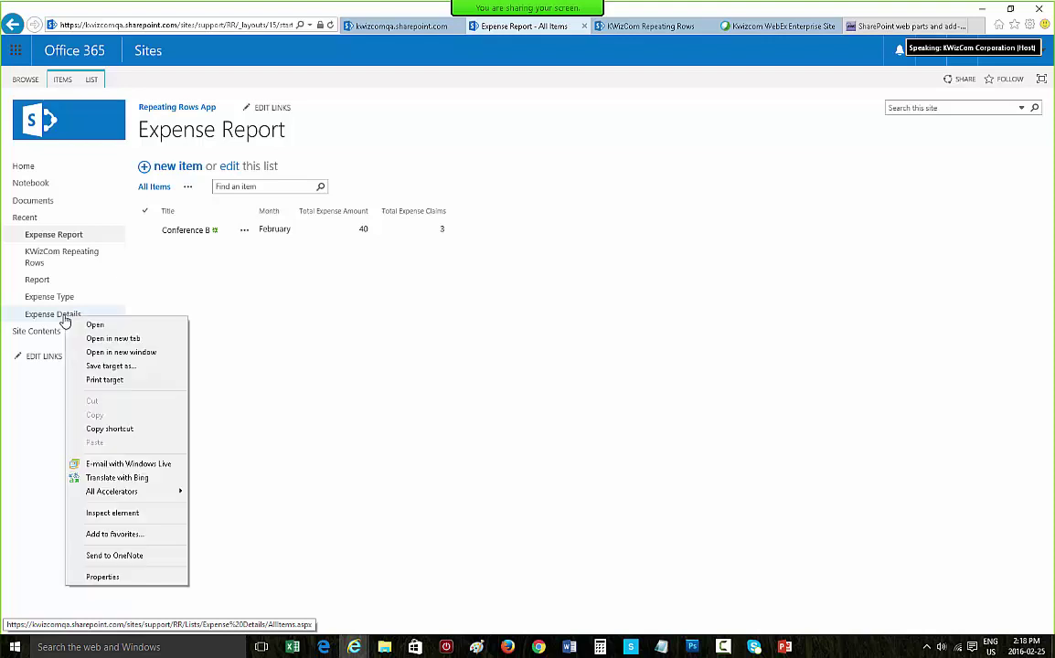
{"action": "left_click", "coordinate": [107, 338]}
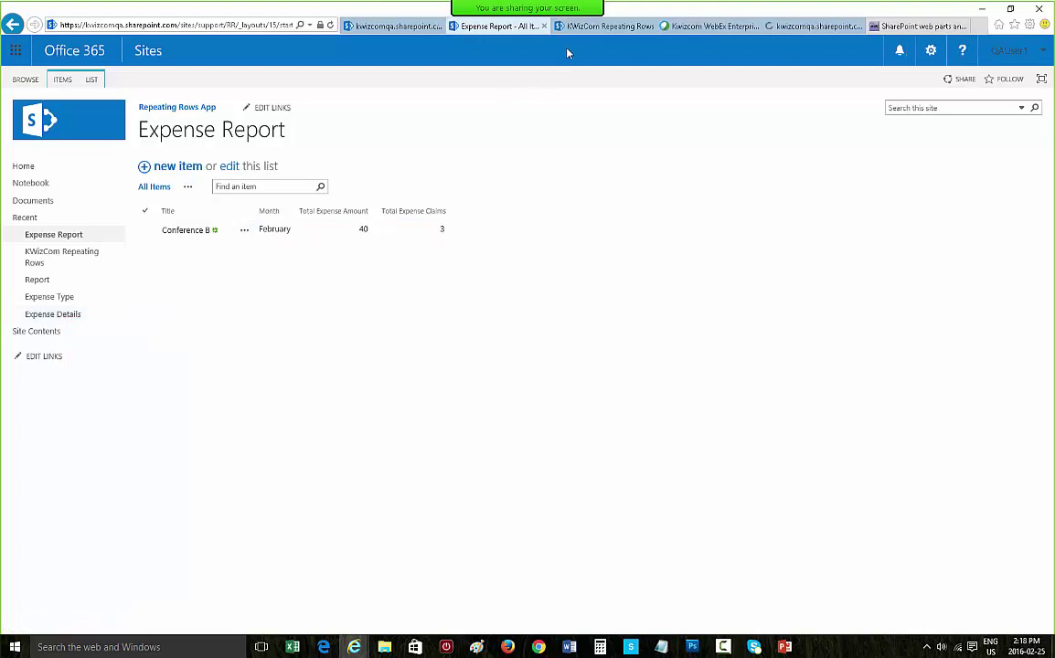
{"action": "left_click", "coordinate": [809, 27]}
{"action": "left_click_drag", "start_coordinate": [809, 26], "coordinate": [703, 27]}
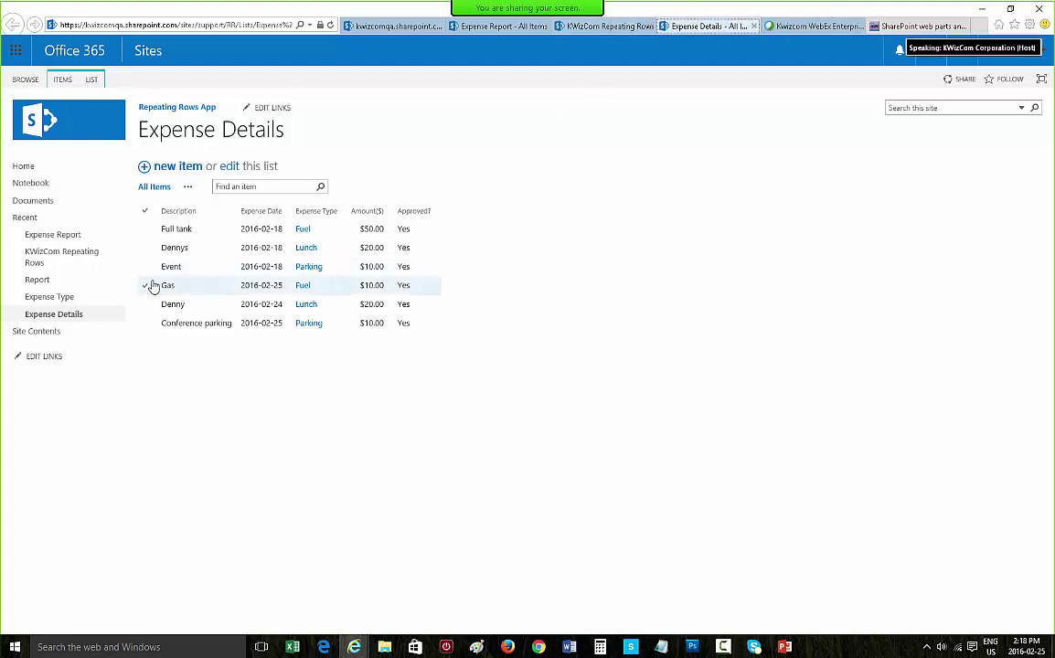
{"action": "left_click_drag", "start_coordinate": [155, 285], "coordinate": [424, 329]}
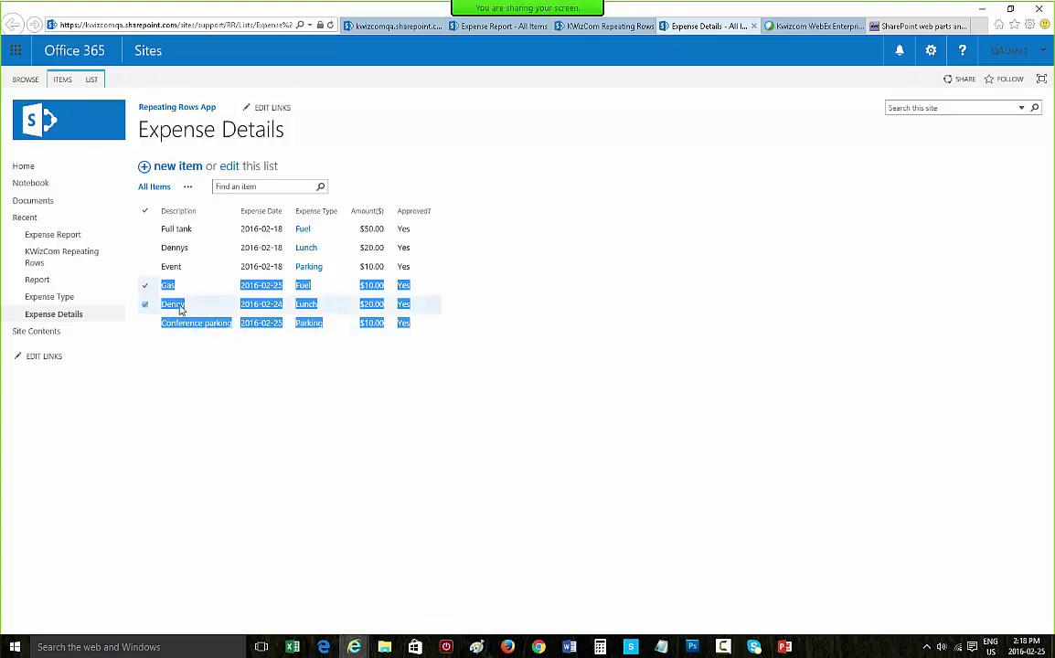
{"action": "left_click", "coordinate": [484, 318]}
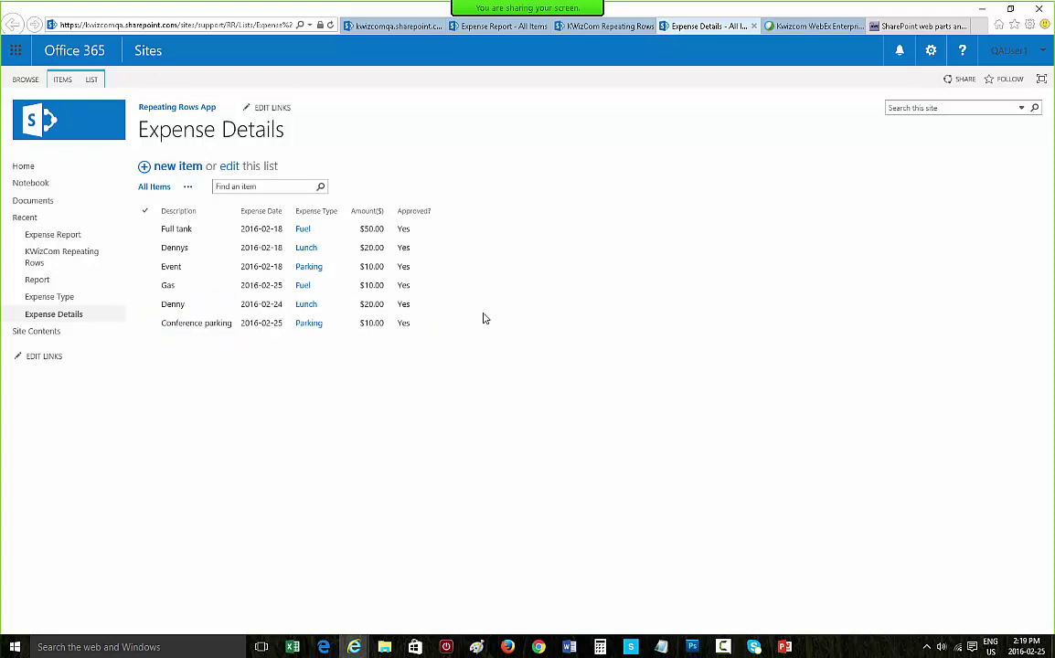
- Switch to the KWizCom Repeating Rows presentation in PowerPoint
{"action": "left_click", "coordinate": [784, 647]}
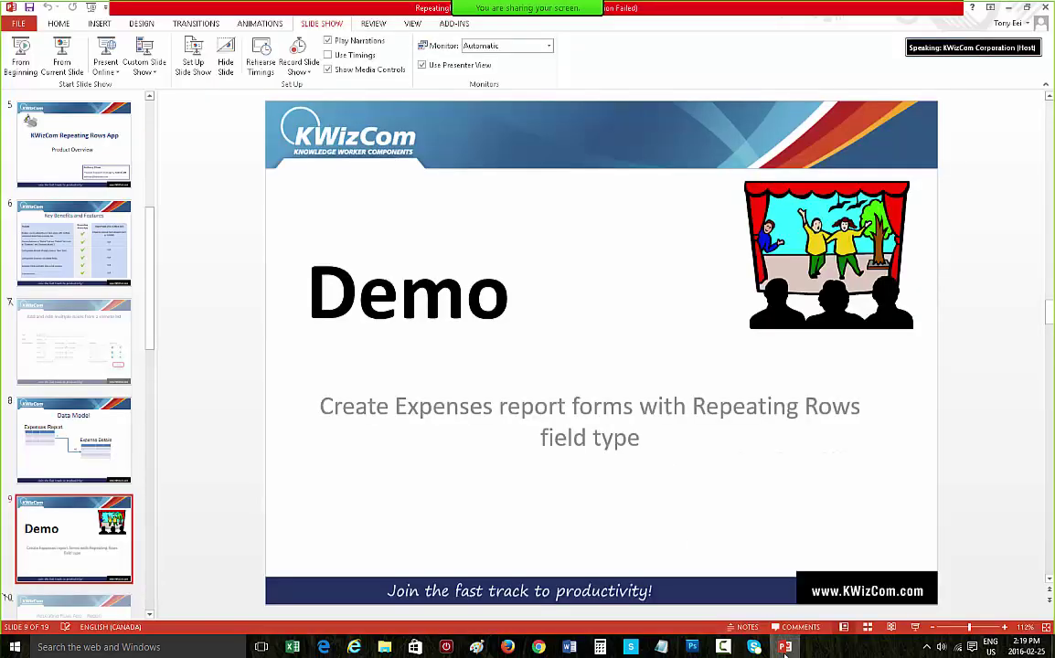